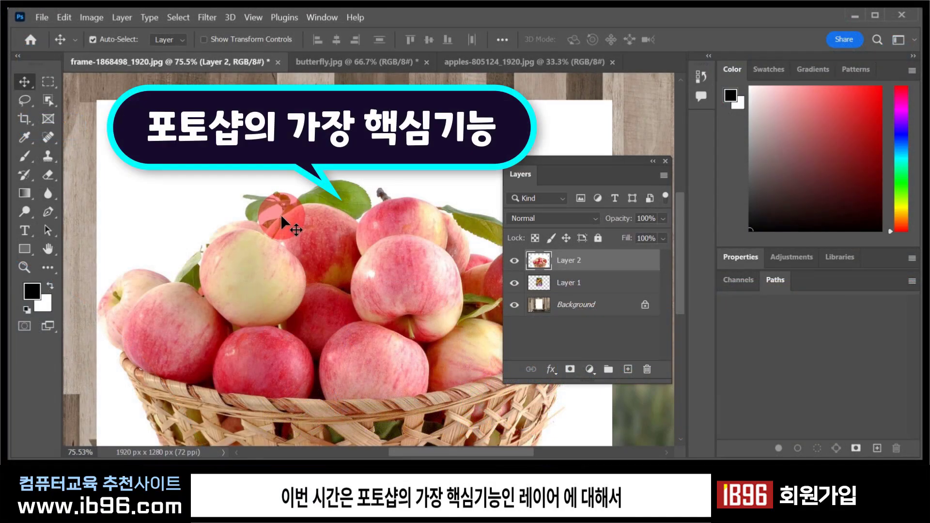
# Step: Scale the apple-basket layer down to about 66% to reveal the butterfly beneath
pyautogui.hotkey('ctrl', 't')
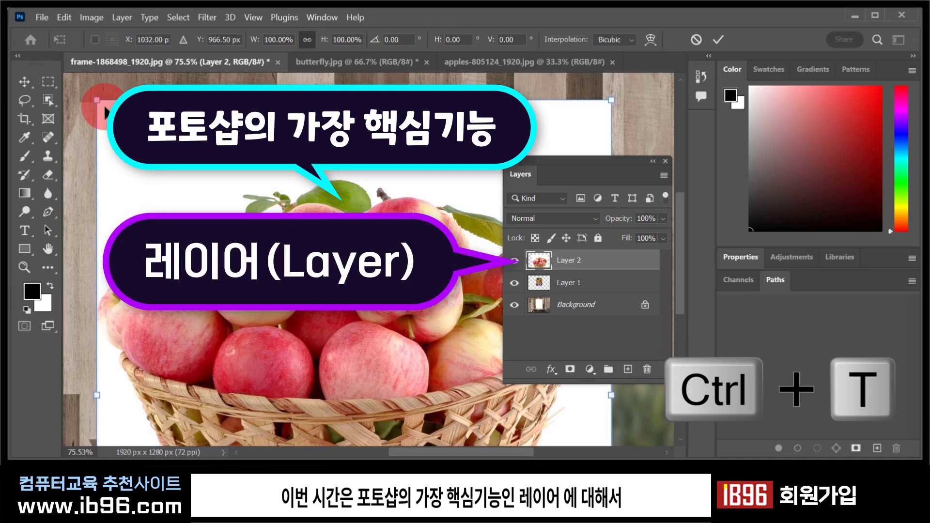
pyautogui.moveTo(97, 100); pyautogui.dragTo(245, 334)
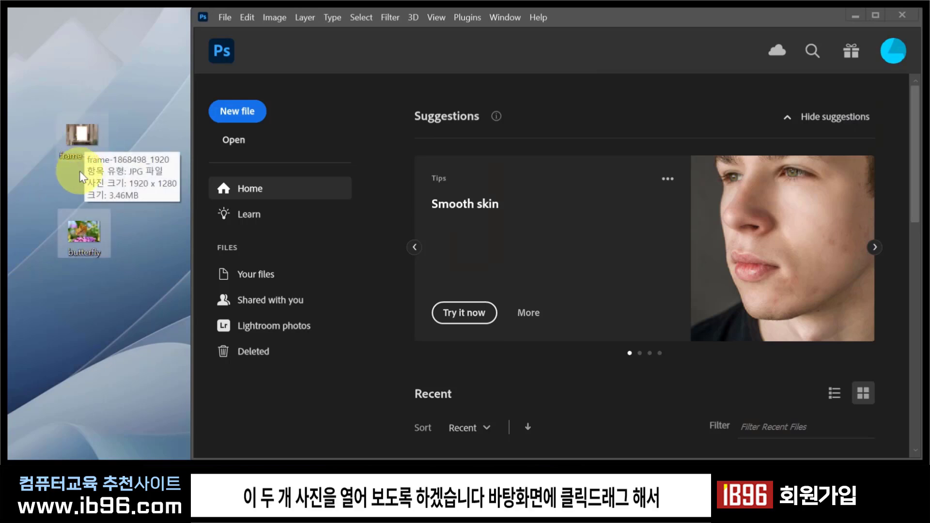
# Step: Open frame-1868498_1920 and butterfly from the desktop in a maximized Photoshop window
pyautogui.moveTo(46, 76); pyautogui.dragTo(123, 303)
pyautogui.moveTo(84, 126); pyautogui.dragTo(588, 104)
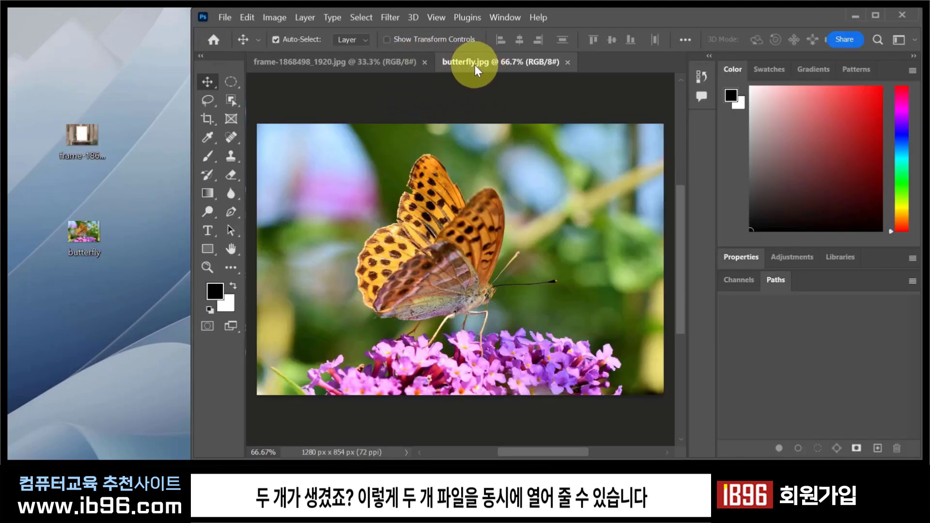
pyautogui.moveTo(193, 83); pyautogui.dragTo(7, 83)
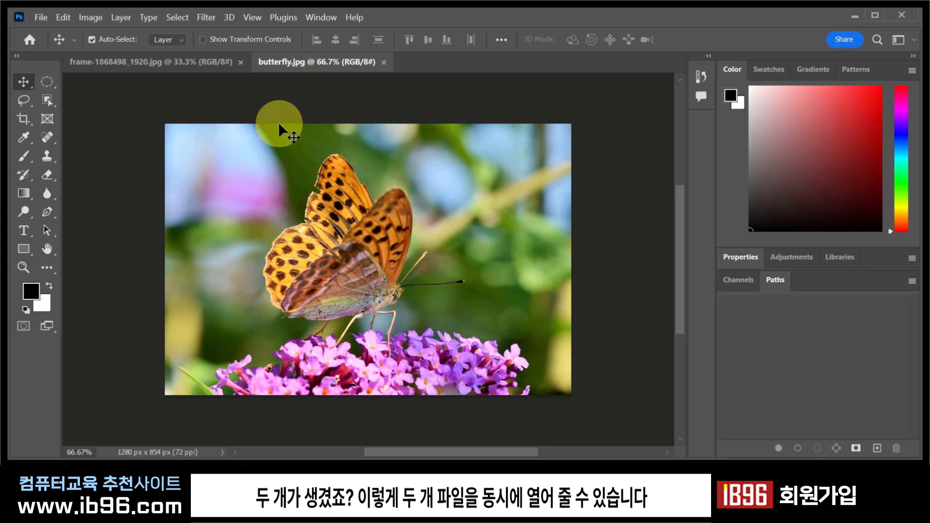
# Step: Switch between the two documents, ending on the wooden frame picture
pyautogui.hotkey('ctrl', 'Tab')
pyautogui.click(311, 61)
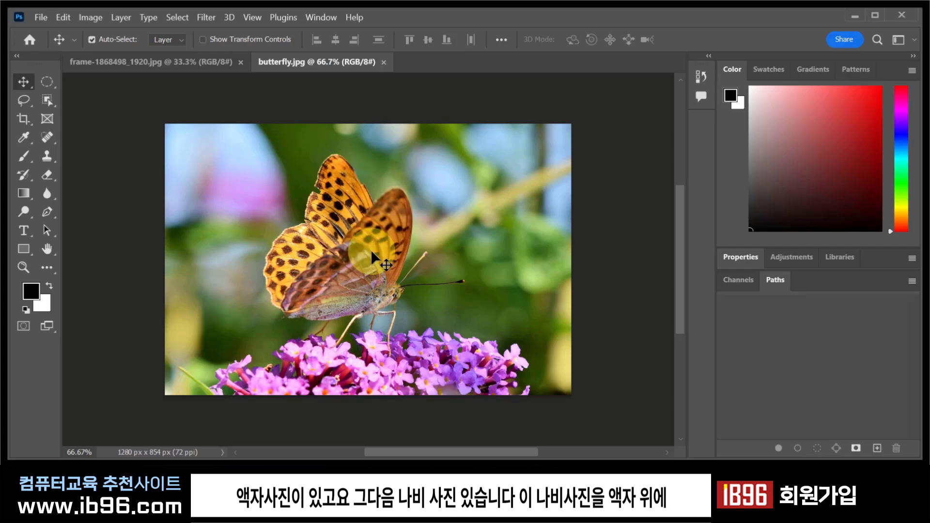
pyautogui.click(200, 70)
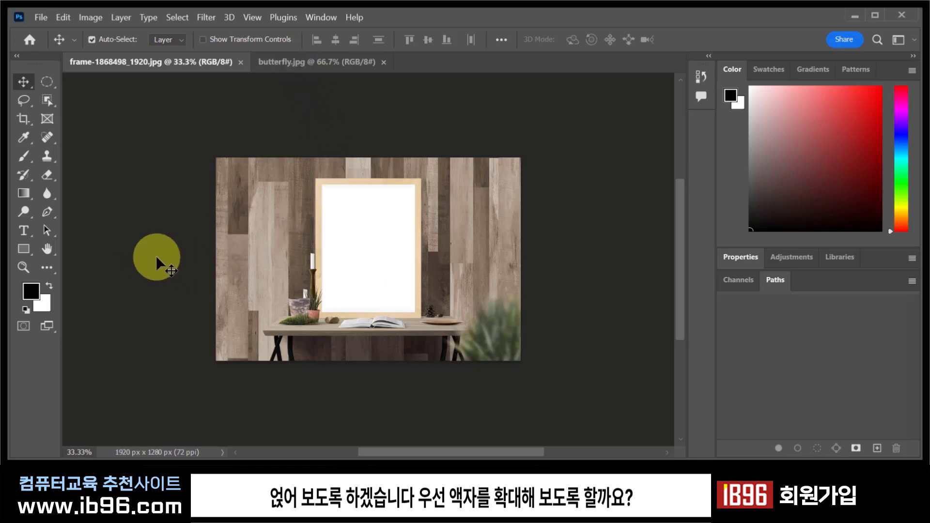
# Step: Zoom and pan onto the empty frame on the wall, then bring butterfly.jpg forward
pyautogui.click(23, 267)
pyautogui.moveTo(347, 248)
pyautogui.mouseDown()
pyautogui.moveTo(391, 245)
pyautogui.moveTo(382, 248)
pyautogui.mouseUp()
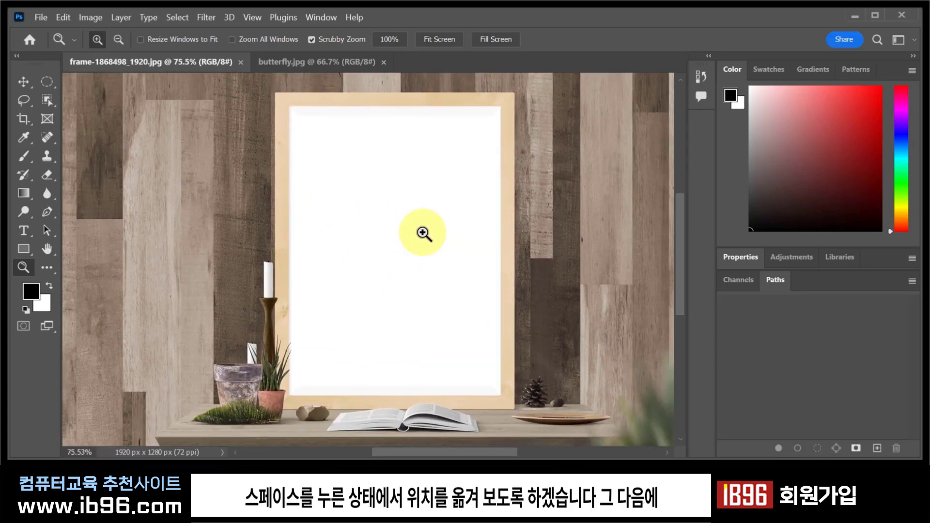
pyautogui.press('space')
pyautogui.moveTo(515, 217); pyautogui.dragTo(382, 213)
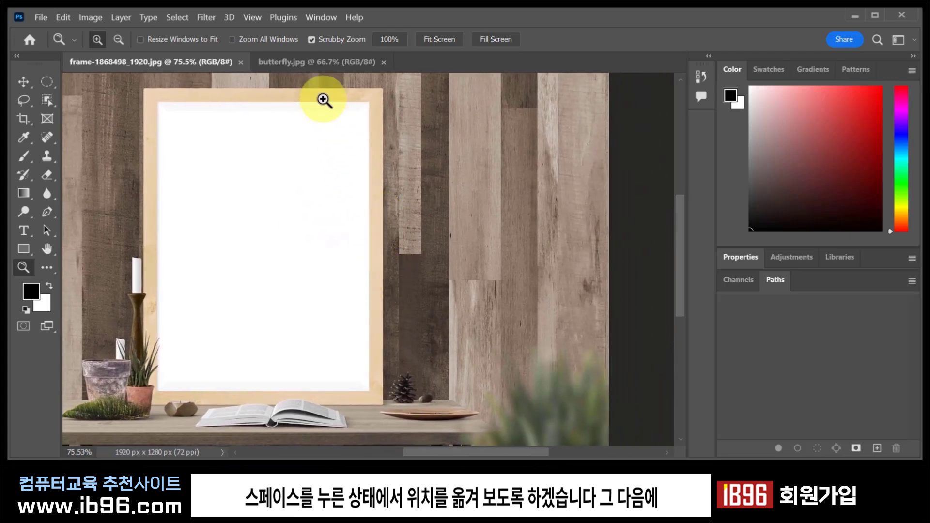
pyautogui.click(310, 62)
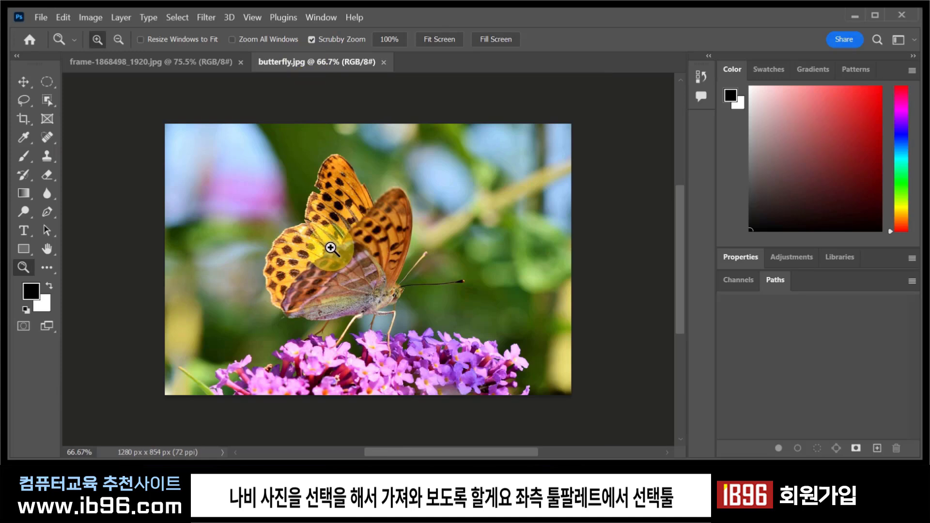
# Step: Draw a roughly 696 × 847 px rectangular marquee around the butterfly and flowers
pyautogui.click(47, 82)
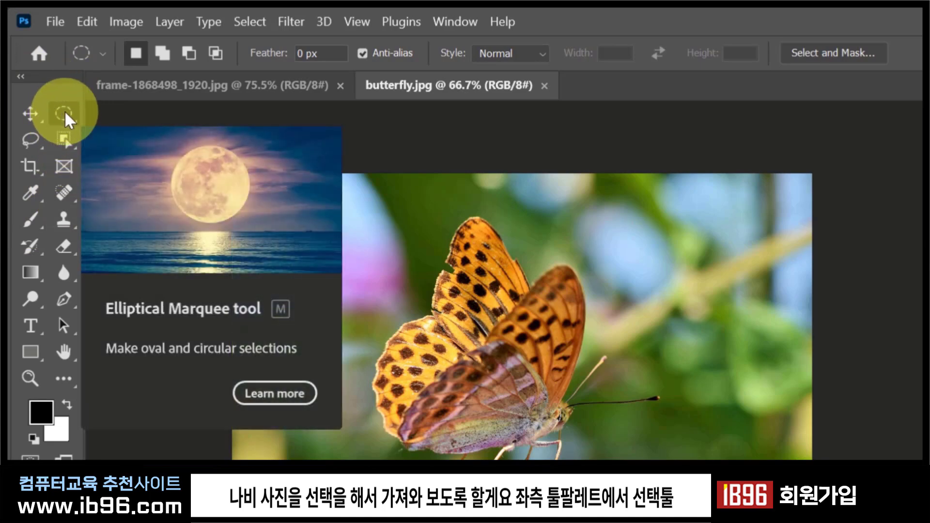
pyautogui.click(65, 112)
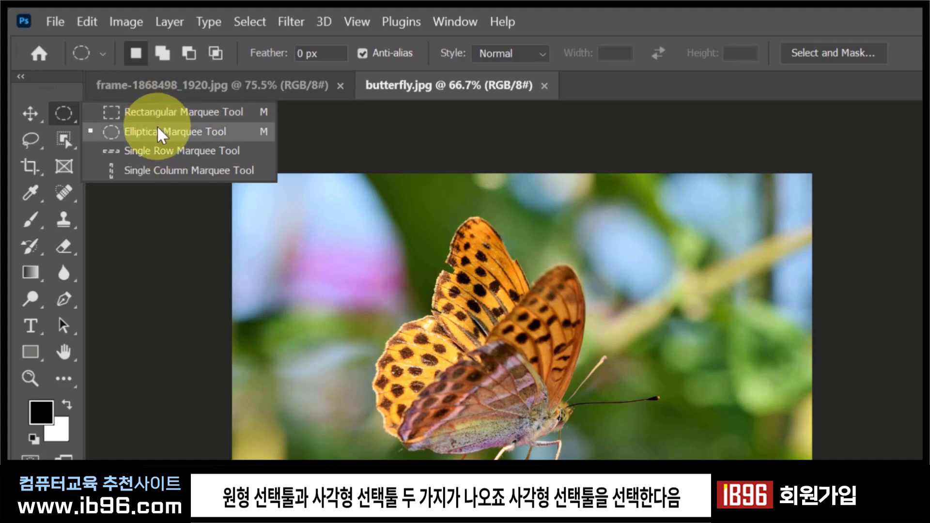
pyautogui.click(158, 110)
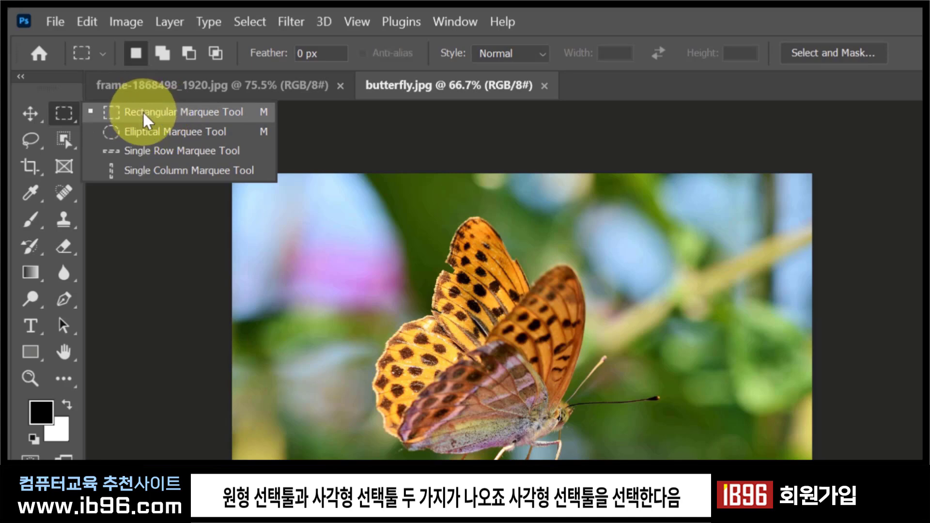
pyautogui.click(142, 111)
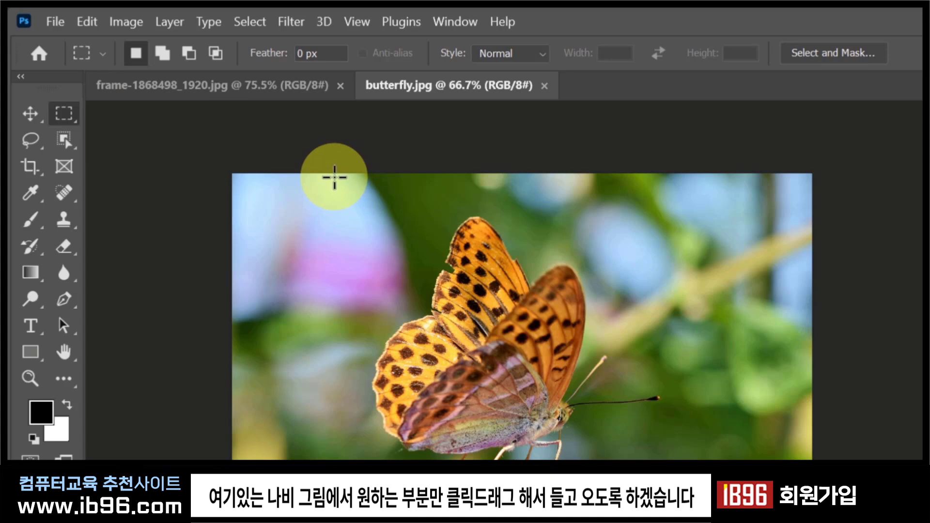
pyautogui.moveTo(334, 177); pyautogui.dragTo(507, 441)
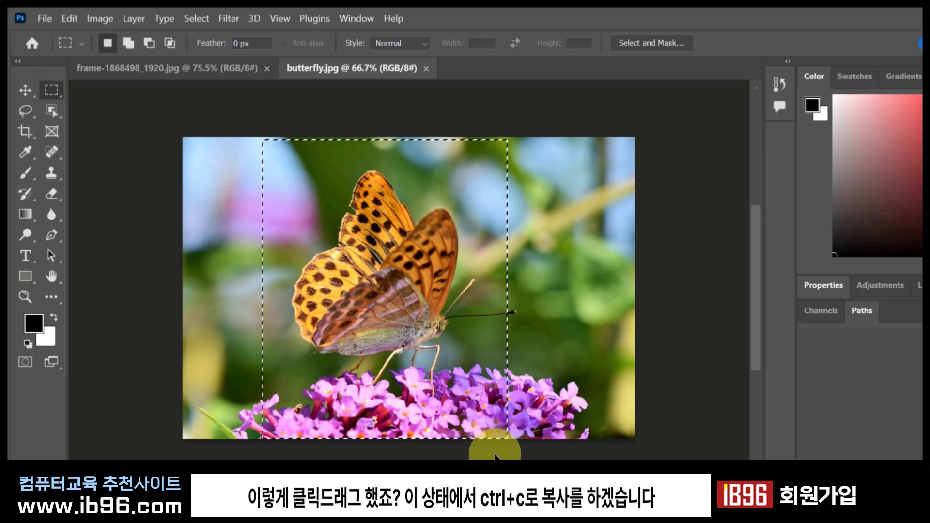
# Step: Copy the butterfly selection and paste it into frame-1868498_1920.jpg as Layer 1
pyautogui.click(73, 20)
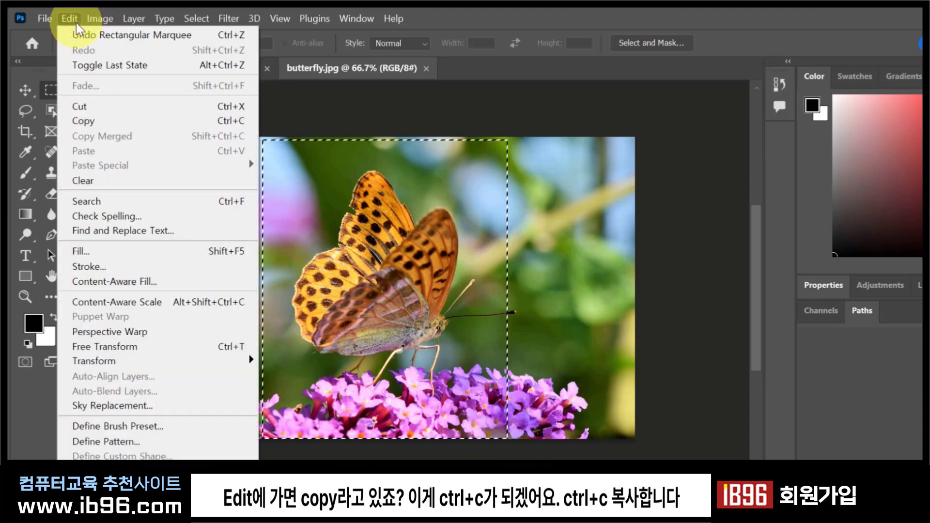
pyautogui.click(452, 19)
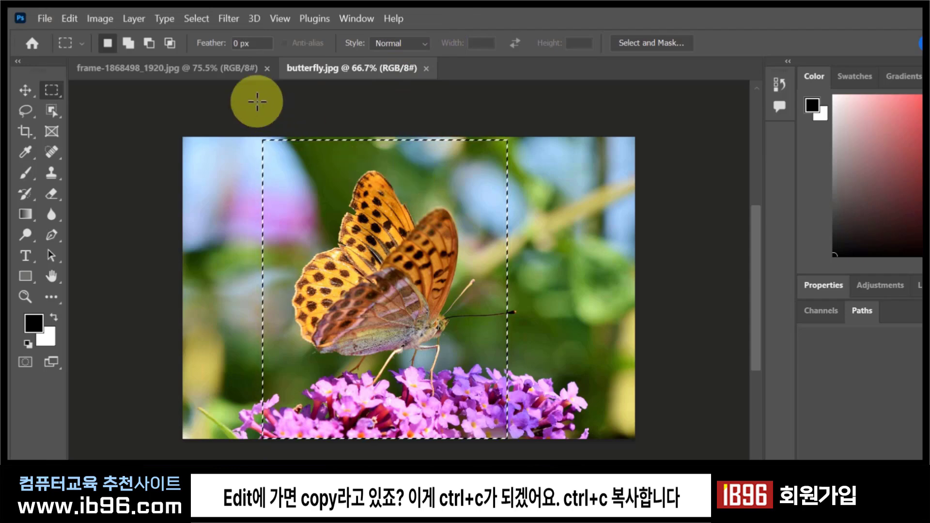
pyautogui.click(228, 68)
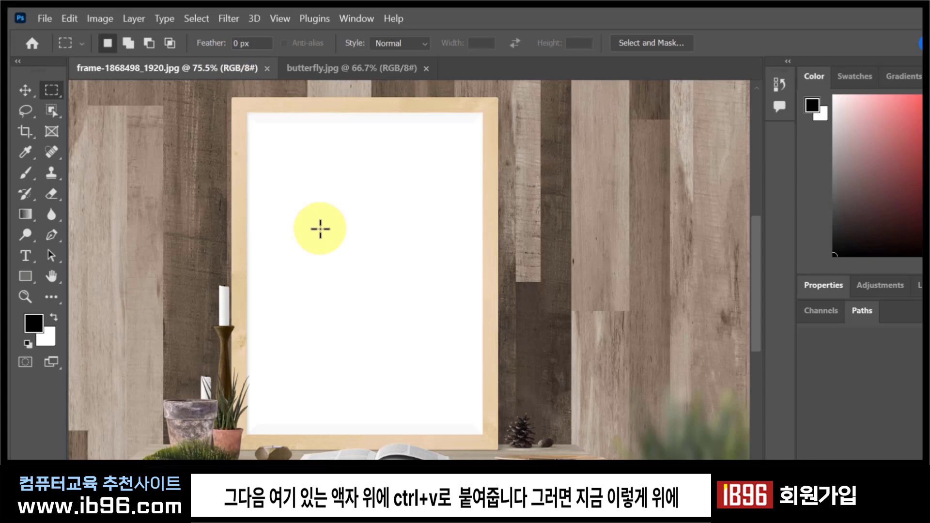
pyautogui.hotkey('ctrl', 'v')
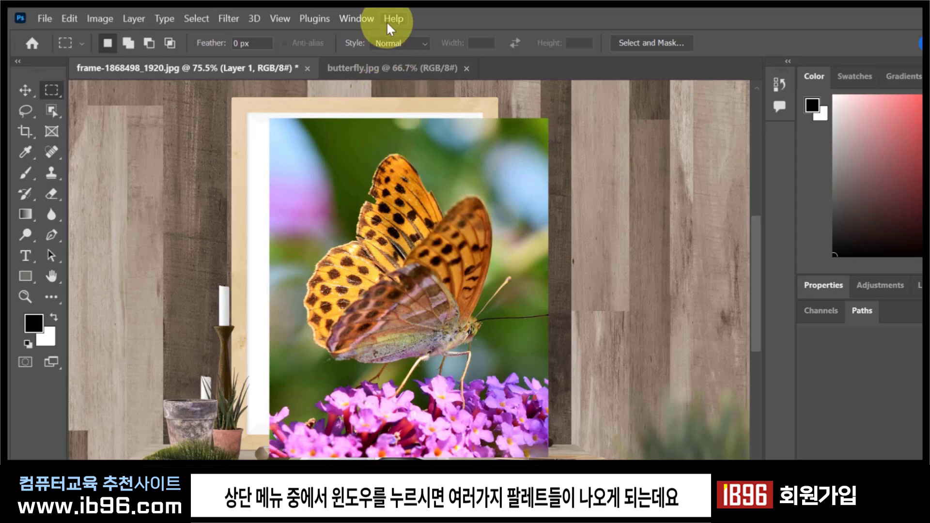
# Step: Show the Layers panel beside the frame picture, listing Layer 1 above Background
pyautogui.click(353, 19)
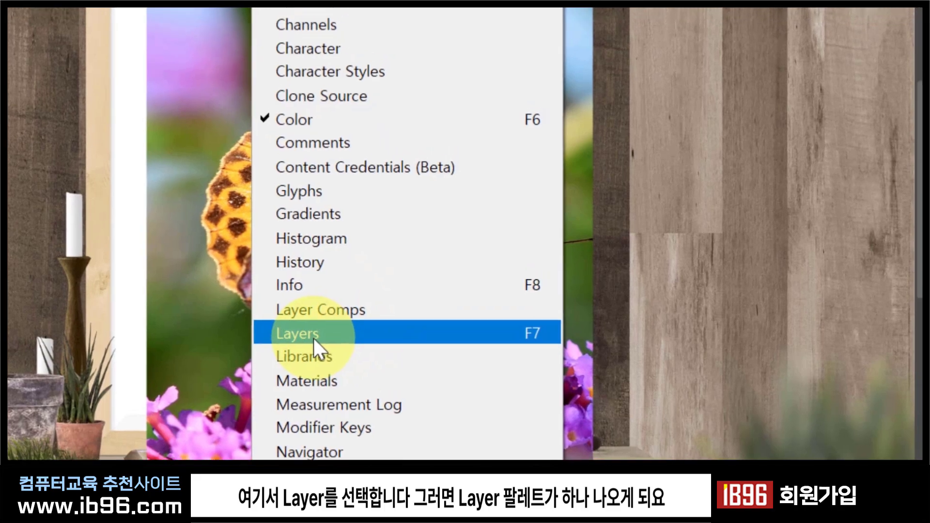
pyautogui.click(318, 327)
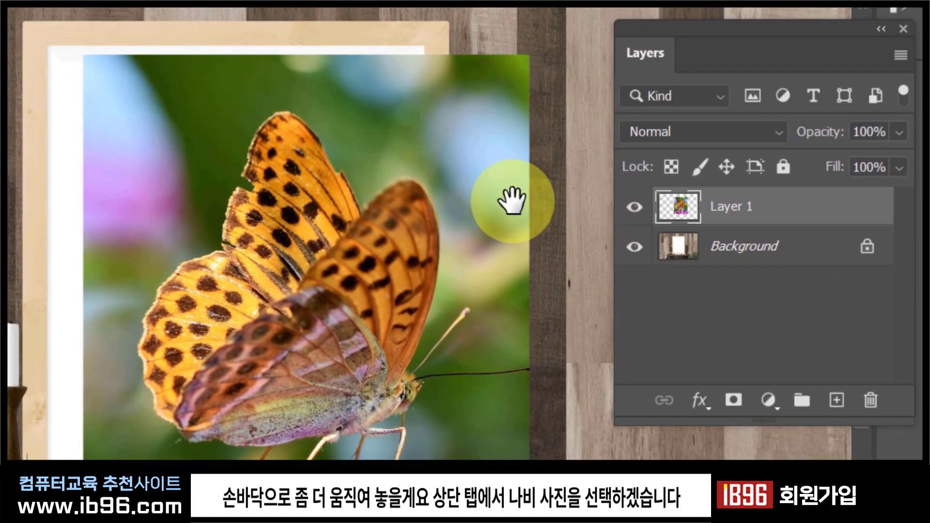
pyautogui.moveTo(509, 201); pyautogui.dragTo(359, 197)
pyautogui.moveTo(727, 38); pyautogui.dragTo(513, 44)
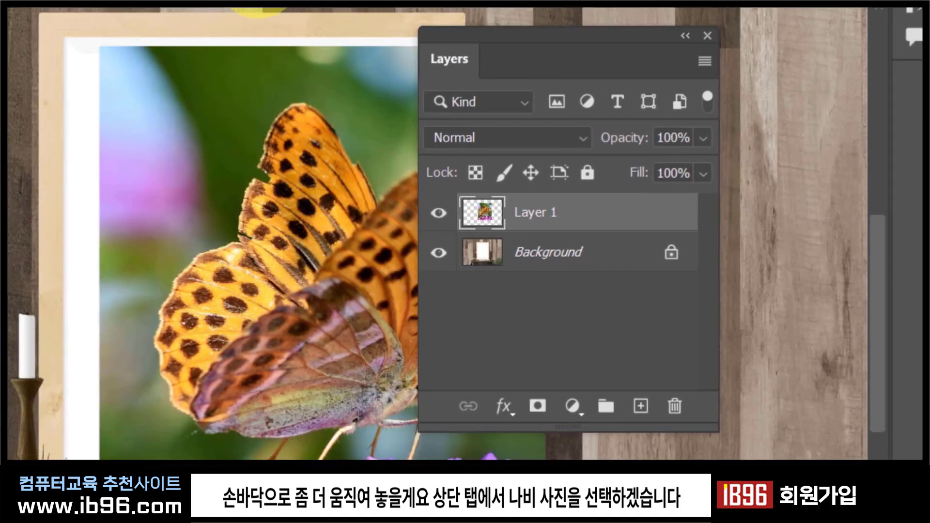
# Step: Deselect the rectangle in butterfly.jpg, then return to the two-layer frame picture
pyautogui.click(243, 5)
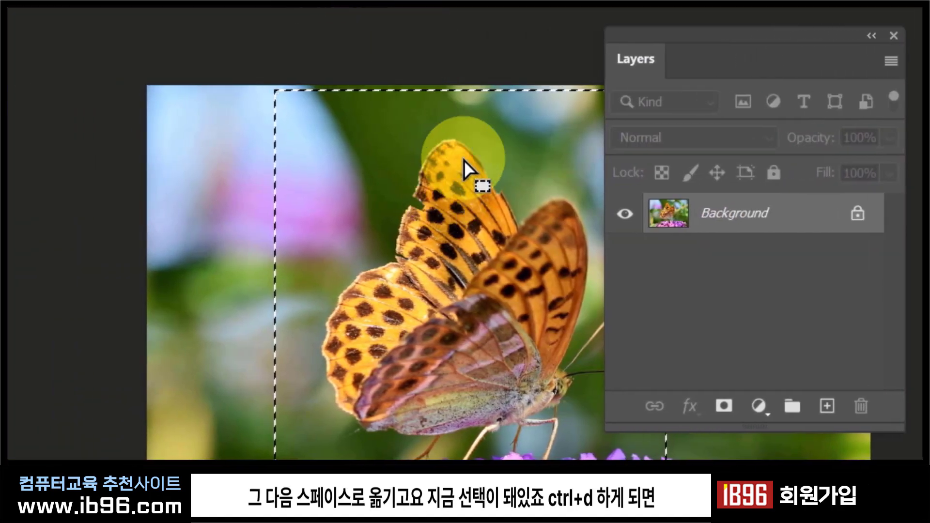
pyautogui.moveTo(467, 155); pyautogui.dragTo(322, 141)
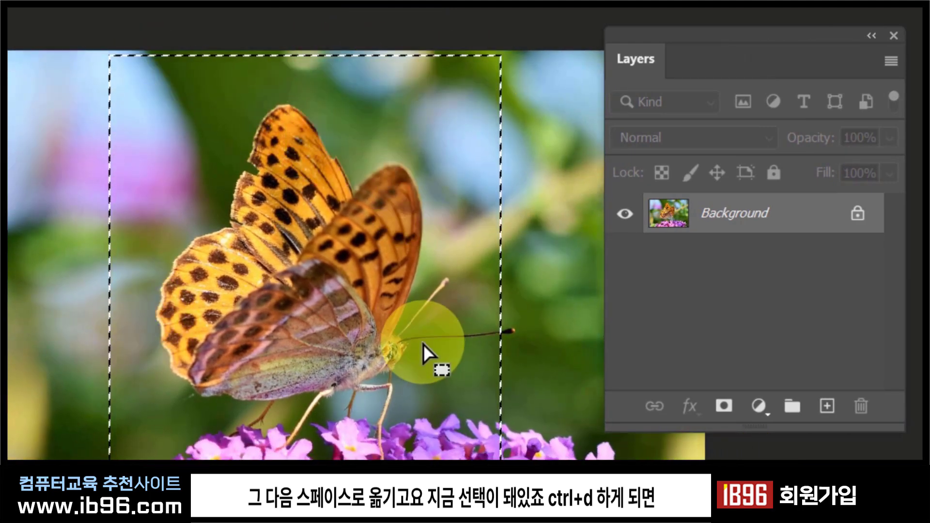
pyautogui.hotkey('ctrl', 'd')
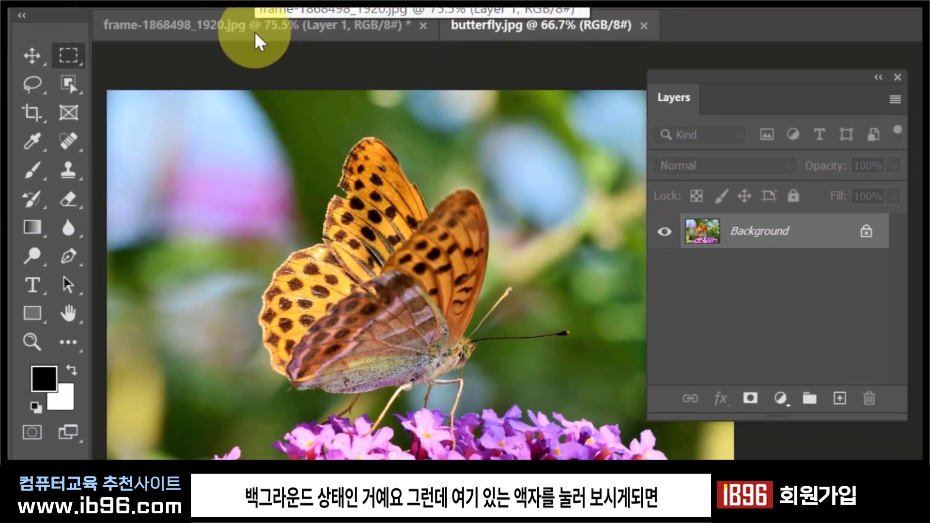
pyautogui.click(254, 31)
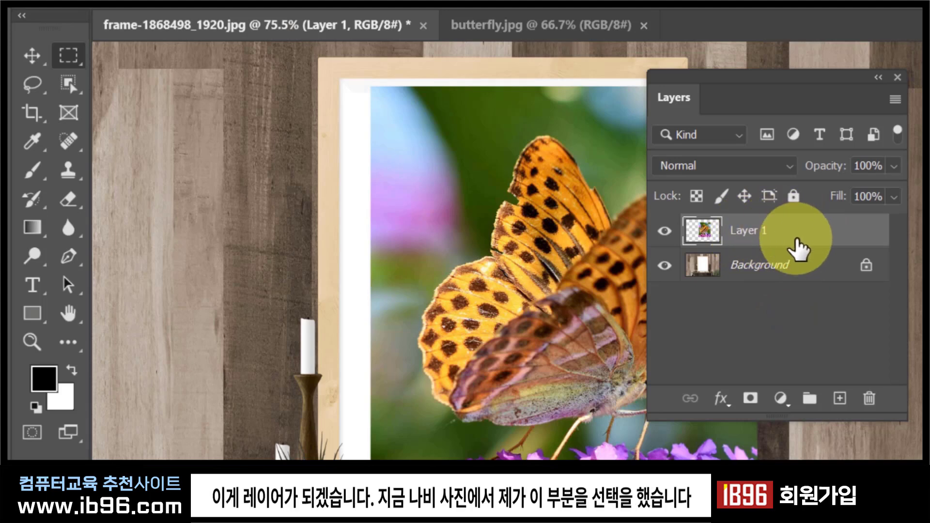
# Step: Drag a selected square of butterfly.jpg down-right leaving white, then deselect and try moving Background
pyautogui.click(536, 39)
pyautogui.moveTo(203, 133)
pyautogui.mouseDown()
pyautogui.moveTo(382, 254)
pyautogui.moveTo(446, 376)
pyautogui.mouseUp()
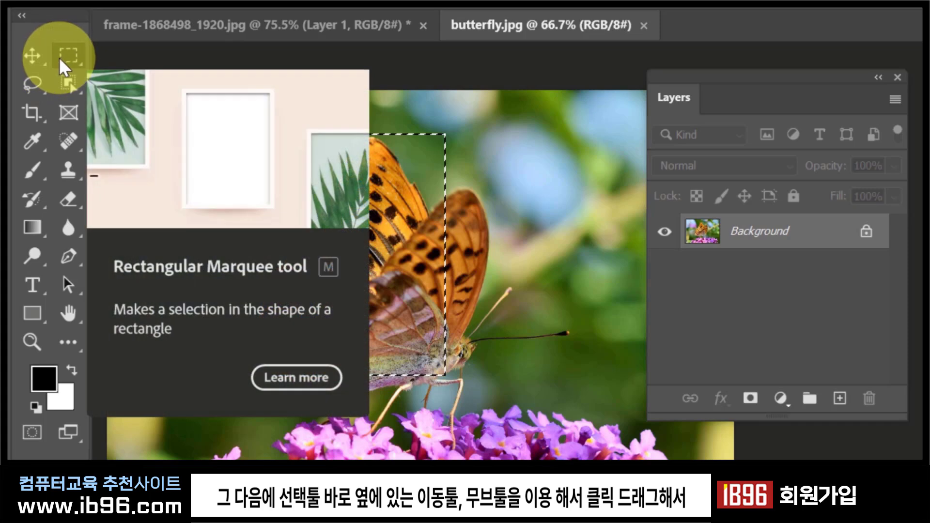
pyautogui.click(33, 59)
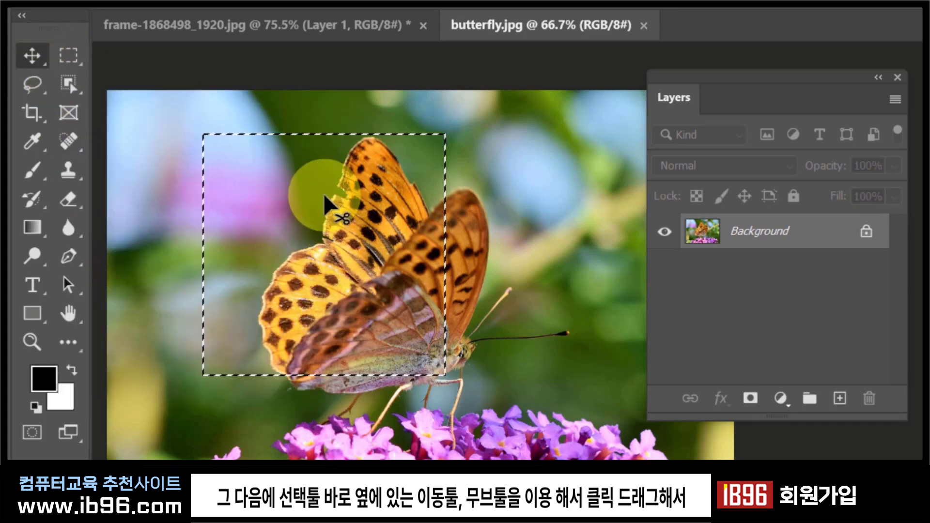
pyautogui.moveTo(325, 196)
pyautogui.mouseDown()
pyautogui.moveTo(523, 310)
pyautogui.moveTo(434, 305)
pyautogui.moveTo(484, 390)
pyautogui.mouseUp()
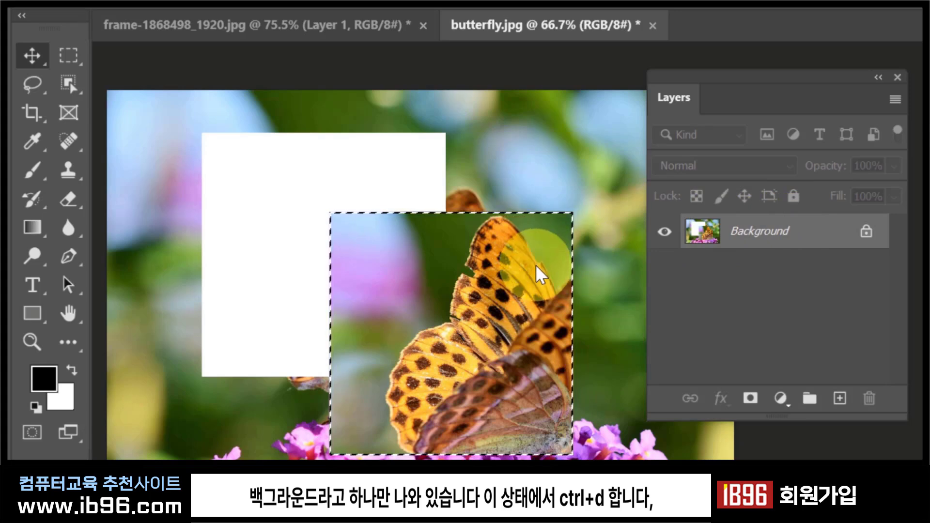
pyautogui.hotkey('ctrl', 'd')
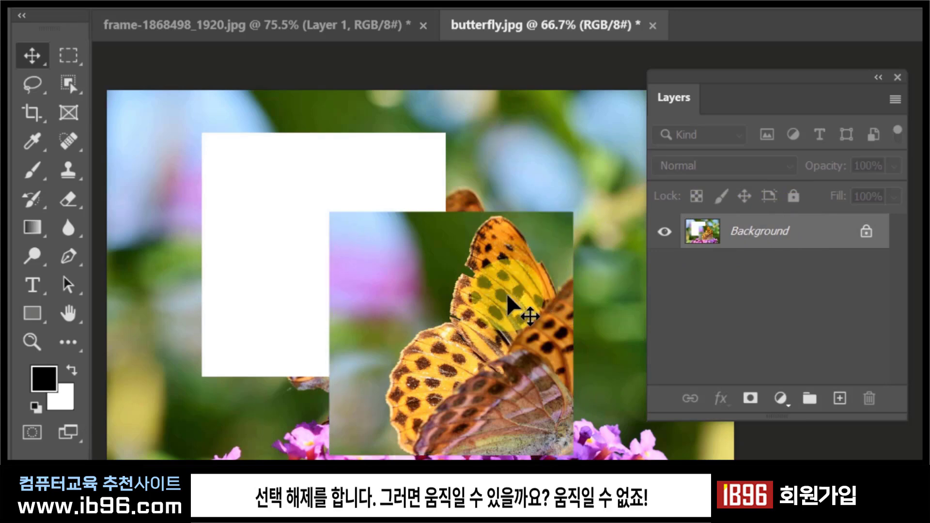
pyautogui.click(301, 242)
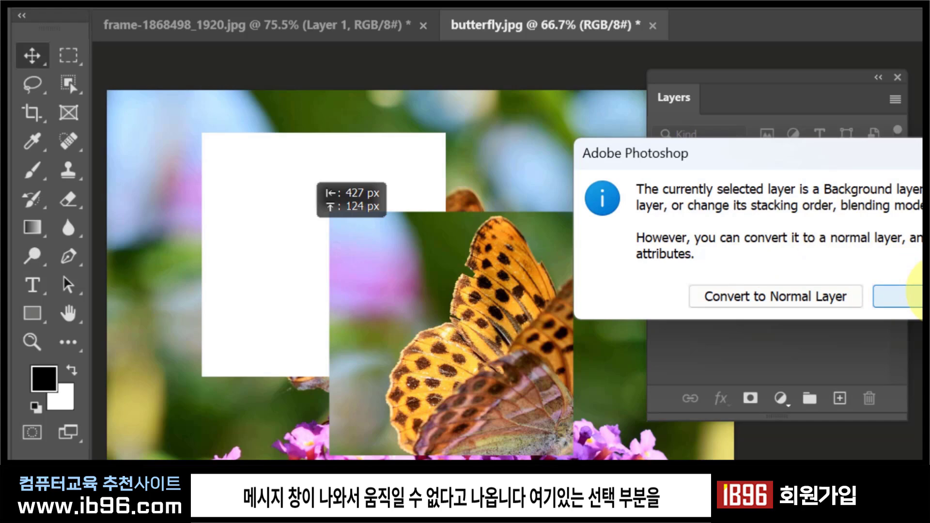
# Step: Dismiss the Background warning and reposition the selected square below-right of the white gap
pyautogui.click(896, 297)
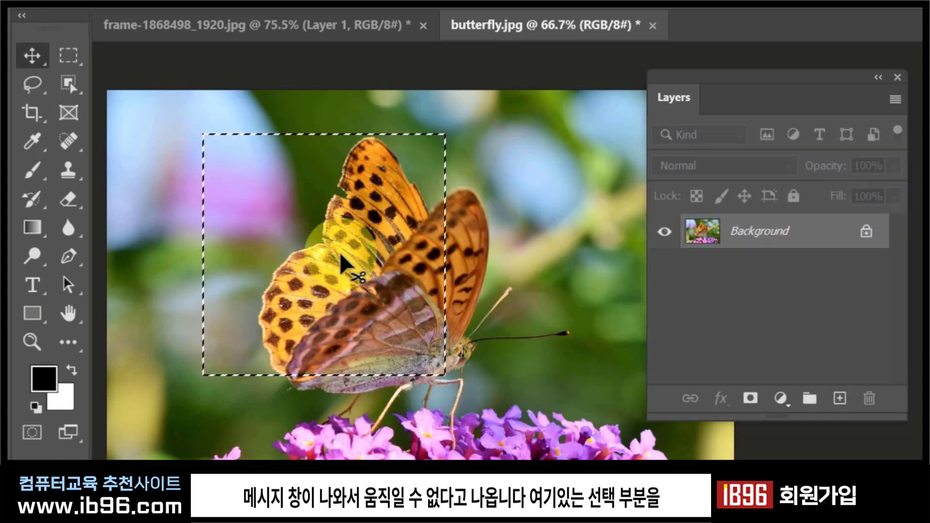
pyautogui.moveTo(334, 249)
pyautogui.mouseDown()
pyautogui.moveTo(440, 240)
pyautogui.moveTo(478, 313)
pyautogui.mouseUp()
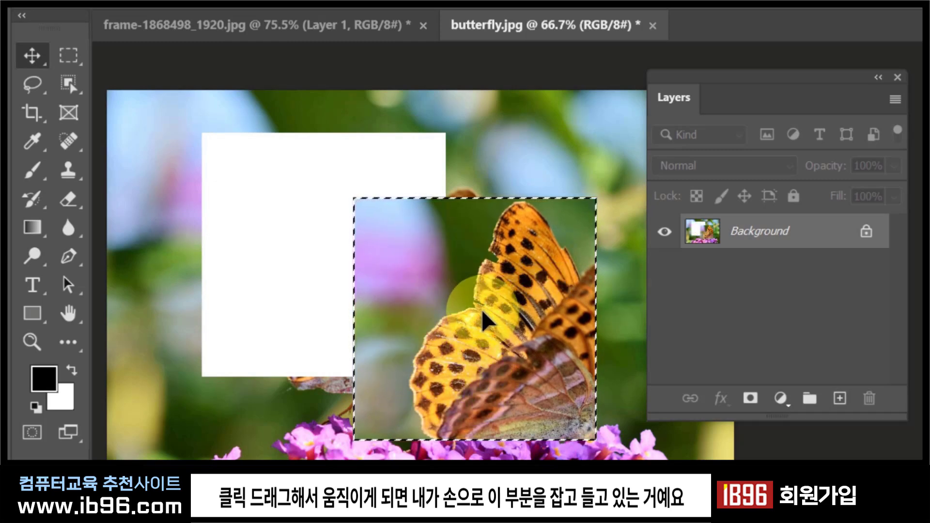
pyautogui.moveTo(482, 312)
pyautogui.mouseDown()
pyautogui.moveTo(324, 349)
pyautogui.moveTo(296, 235)
pyautogui.moveTo(509, 228)
pyautogui.moveTo(525, 346)
pyautogui.moveTo(374, 375)
pyautogui.moveTo(393, 416)
pyautogui.mouseUp()
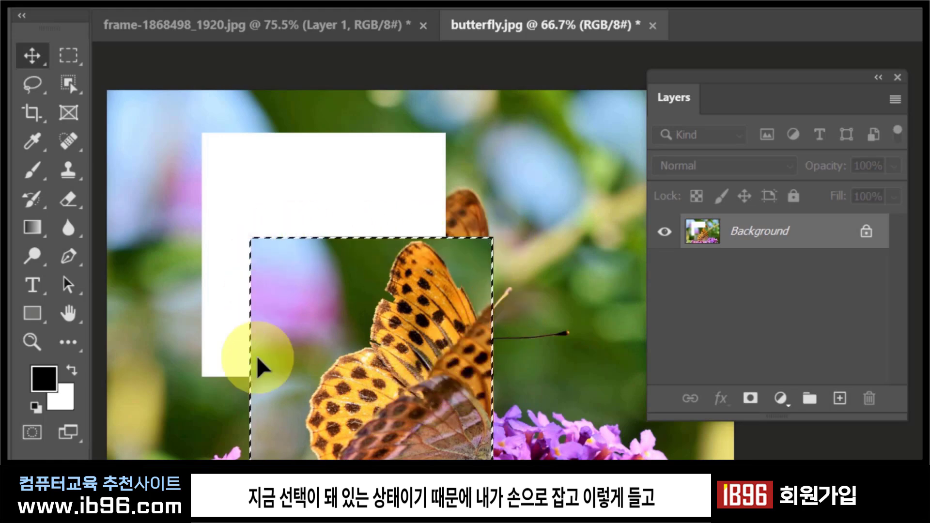
pyautogui.moveTo(338, 409)
pyautogui.mouseDown()
pyautogui.moveTo(442, 380)
pyautogui.moveTo(553, 278)
pyautogui.moveTo(467, 261)
pyautogui.moveTo(383, 266)
pyautogui.moveTo(398, 361)
pyautogui.moveTo(468, 368)
pyautogui.mouseUp()
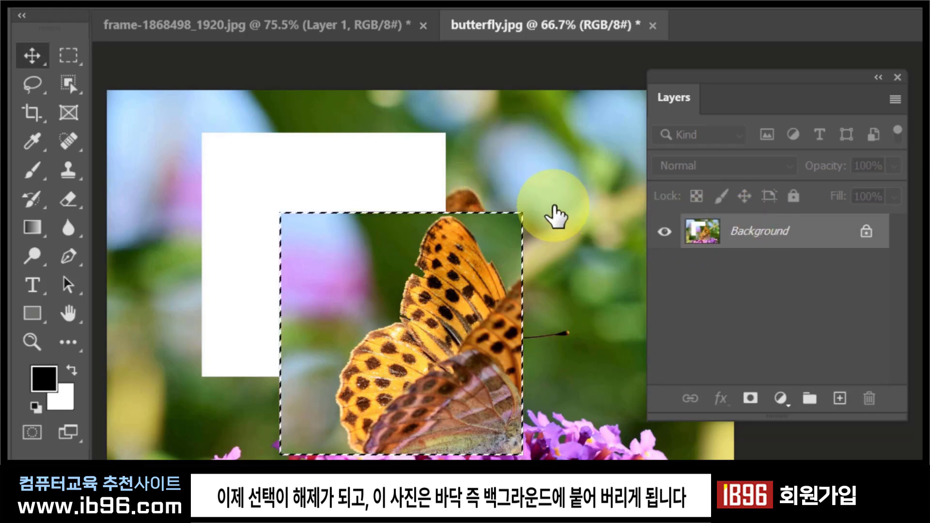
# Step: Deselect to merge the moved square into the background, then try dragging it again
pyautogui.hotkey('ctrl', 'd')
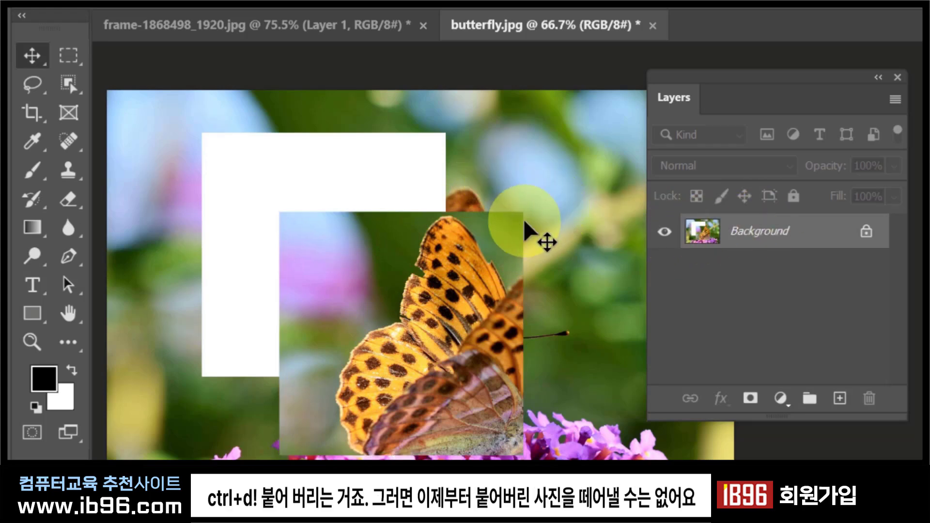
pyautogui.moveTo(533, 223)
pyautogui.mouseDown()
pyautogui.moveTo(444, 312)
pyautogui.moveTo(333, 312)
pyautogui.mouseUp()
pyautogui.moveTo(468, 290)
pyautogui.mouseDown()
pyautogui.moveTo(337, 391)
pyautogui.moveTo(421, 353)
pyautogui.moveTo(399, 306)
pyautogui.moveTo(369, 94)
pyautogui.moveTo(352, 223)
pyautogui.mouseUp()
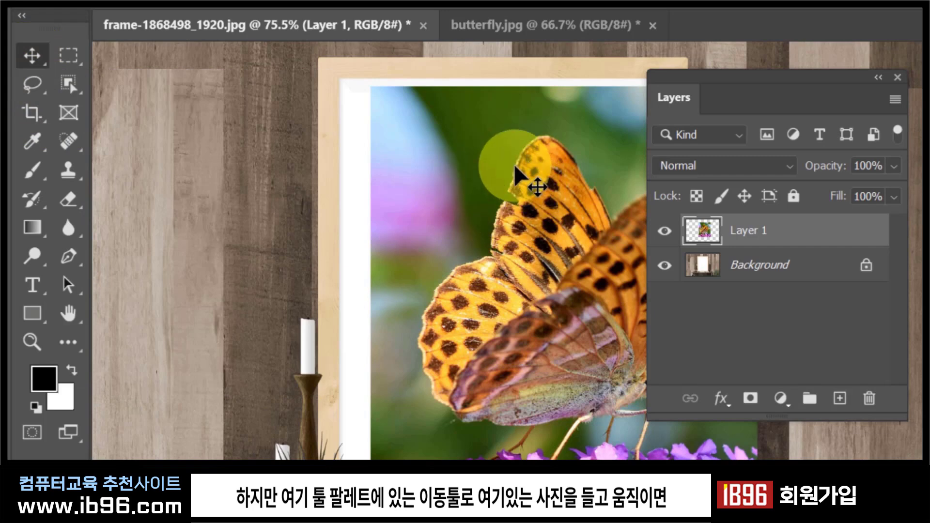
# Step: Slide the butterfly layer across the frame, then shift a marquee rectangle within butterfly.jpg and deselect
pyautogui.moveTo(514, 166); pyautogui.dragTo(276, 208)
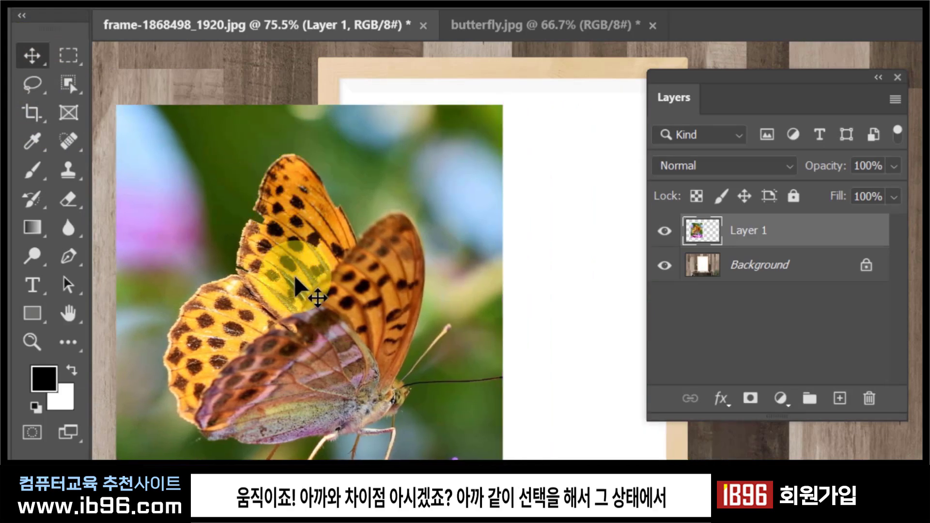
pyautogui.moveTo(294, 275); pyautogui.dragTo(488, 265)
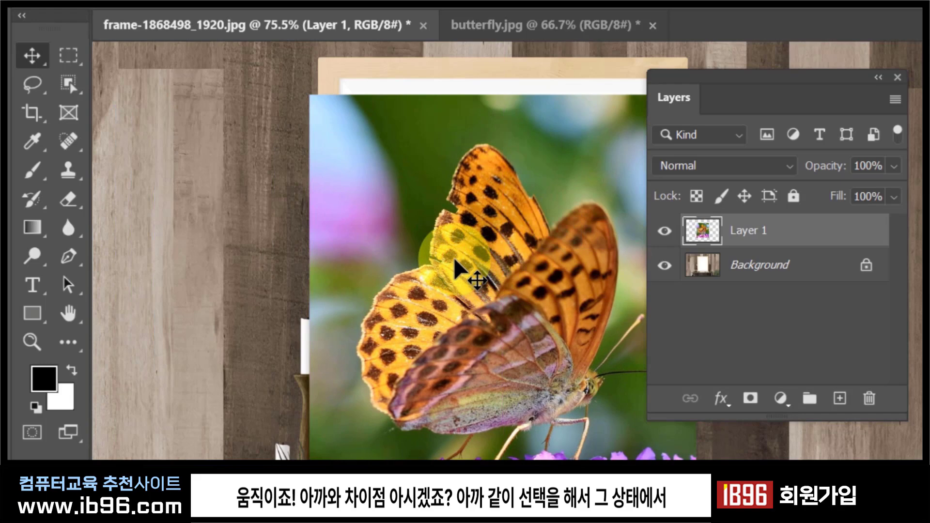
pyautogui.hotkey('ctrl', 'Tab')
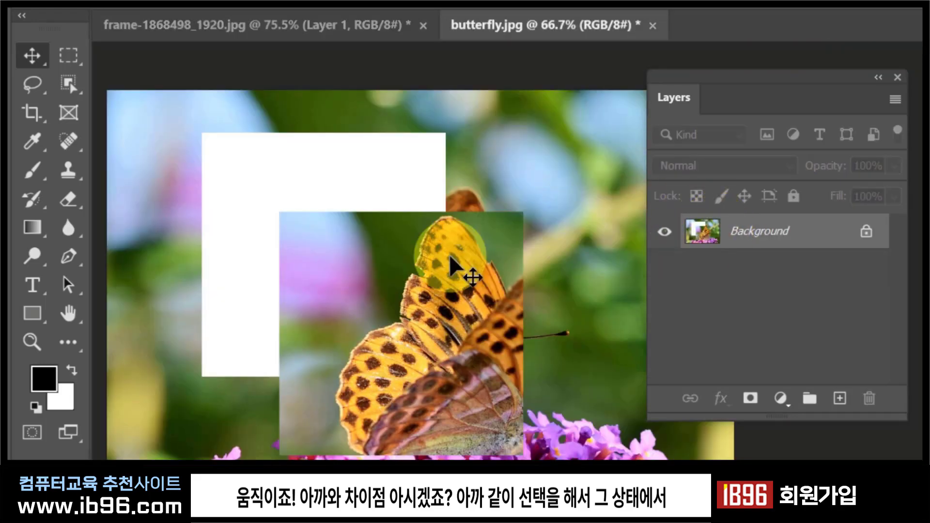
pyautogui.click(68, 55)
pyautogui.moveTo(257, 119); pyautogui.dragTo(479, 371)
pyautogui.click(32, 56)
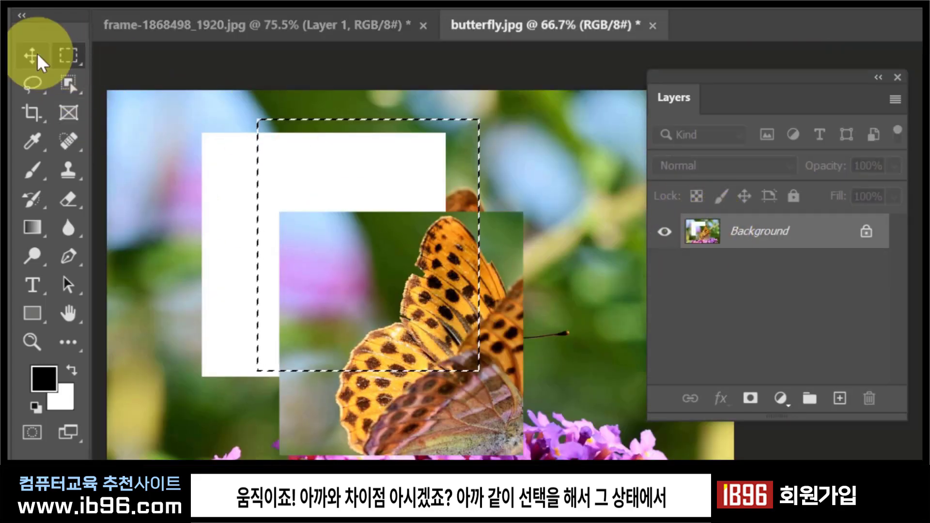
pyautogui.moveTo(393, 260)
pyautogui.mouseDown()
pyautogui.moveTo(551, 370)
pyautogui.moveTo(347, 357)
pyautogui.moveTo(504, 277)
pyautogui.mouseUp()
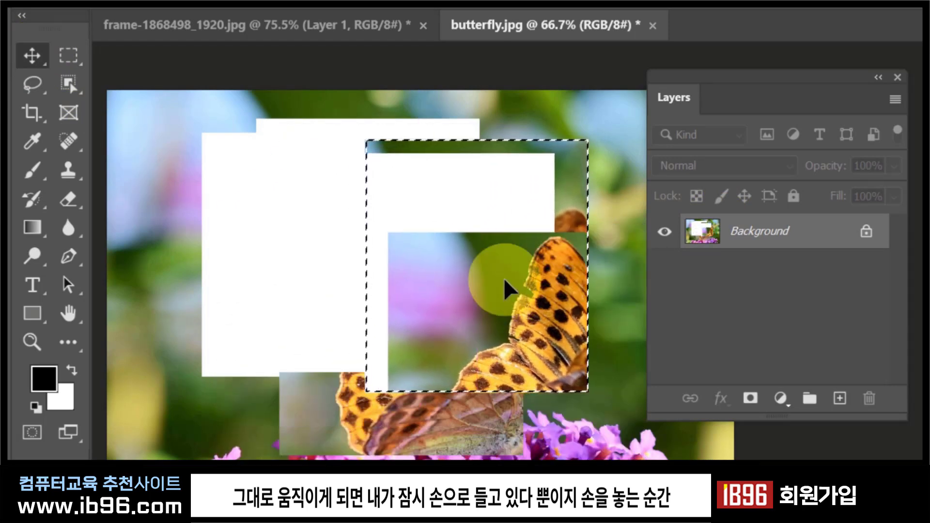
pyautogui.hotkey('ctrl', 'd')
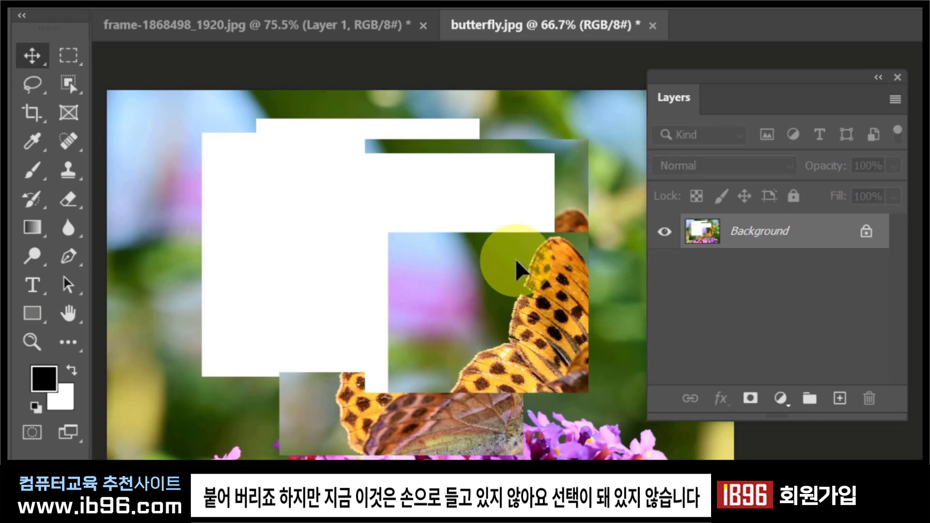
# Step: Back in the frame document, reposition the butterfly layer (Layer 1) over the frame
pyautogui.moveTo(515, 258); pyautogui.dragTo(548, 179)
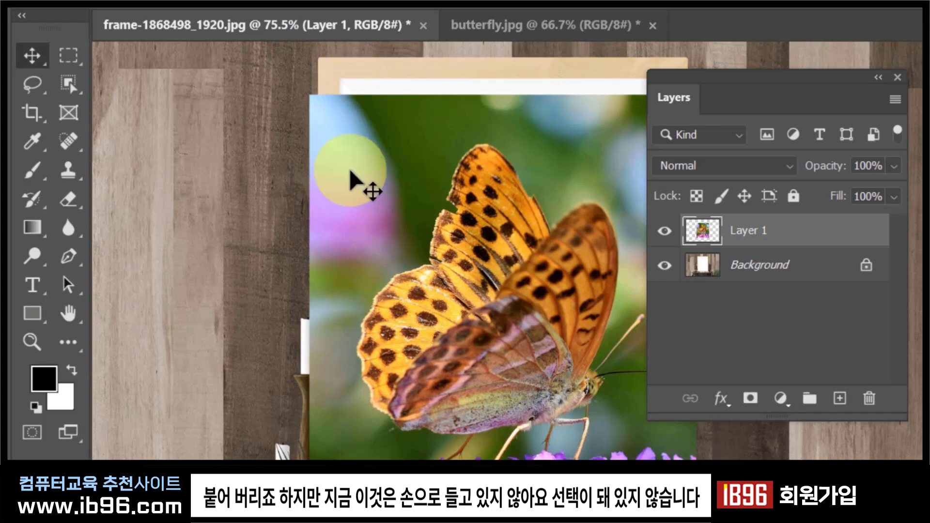
pyautogui.moveTo(550, 382); pyautogui.dragTo(368, 386)
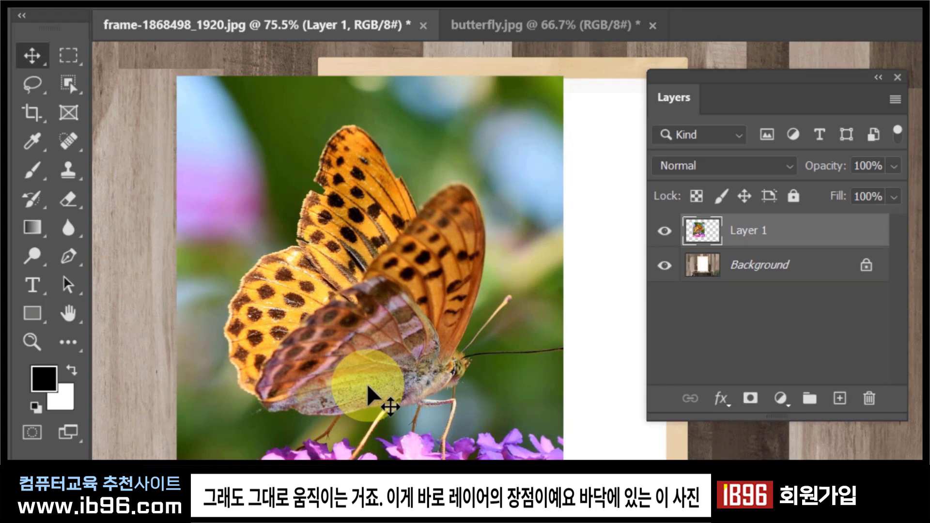
pyautogui.click(725, 272)
pyautogui.click(747, 233)
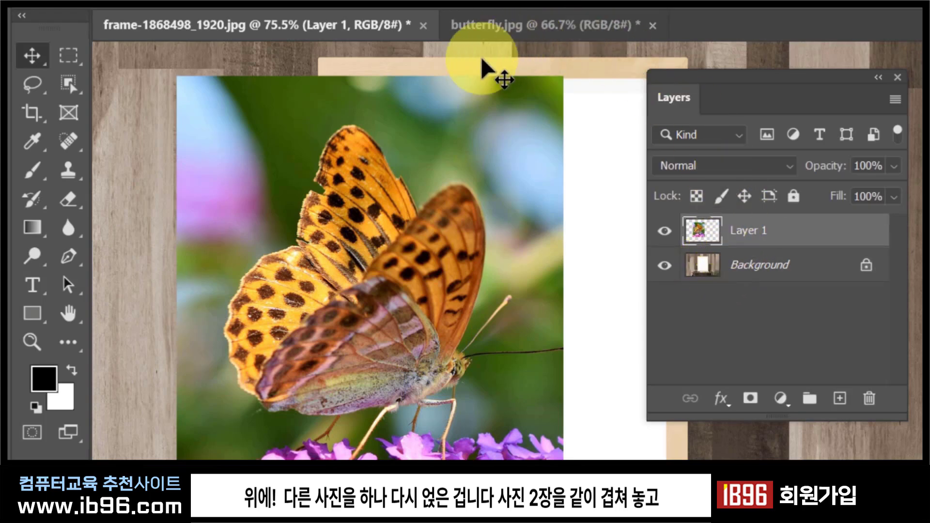
pyautogui.click(428, 196)
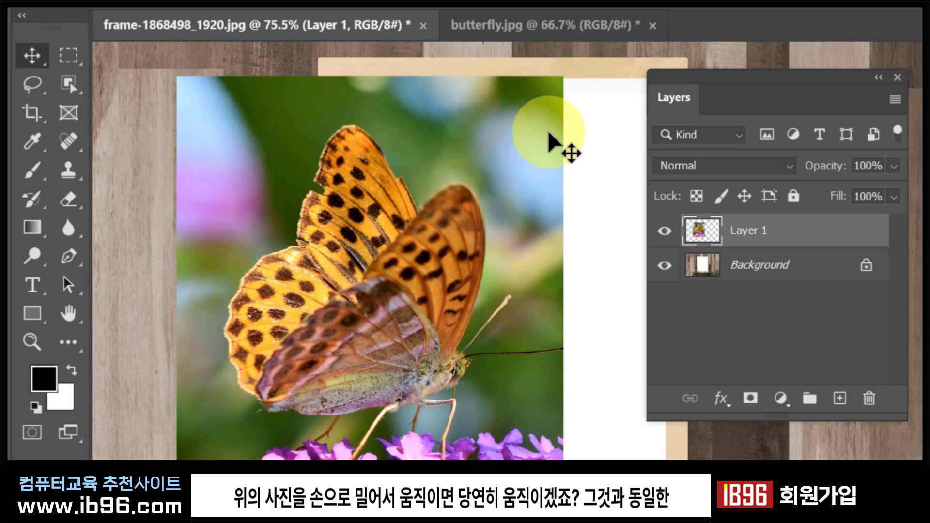
pyautogui.moveTo(547, 130)
pyautogui.mouseDown()
pyautogui.moveTo(332, 196)
pyautogui.moveTo(506, 243)
pyautogui.moveTo(284, 243)
pyautogui.moveTo(446, 202)
pyautogui.moveTo(336, 246)
pyautogui.mouseUp()
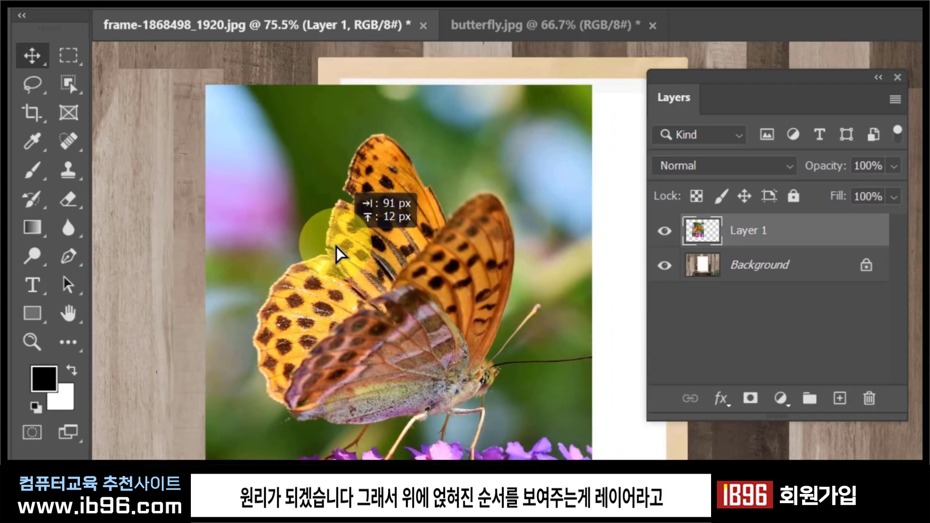
pyautogui.moveTo(701, 265); pyautogui.dragTo(721, 227)
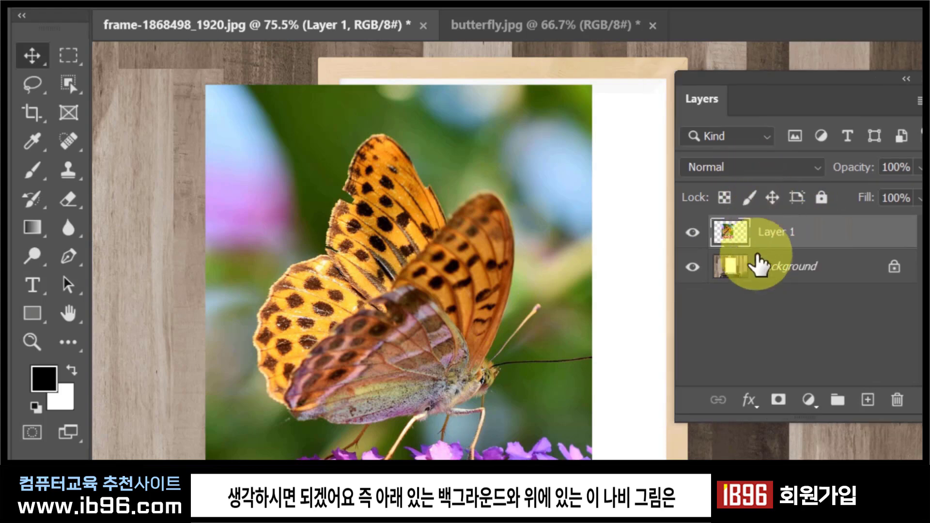
pyautogui.click(788, 267)
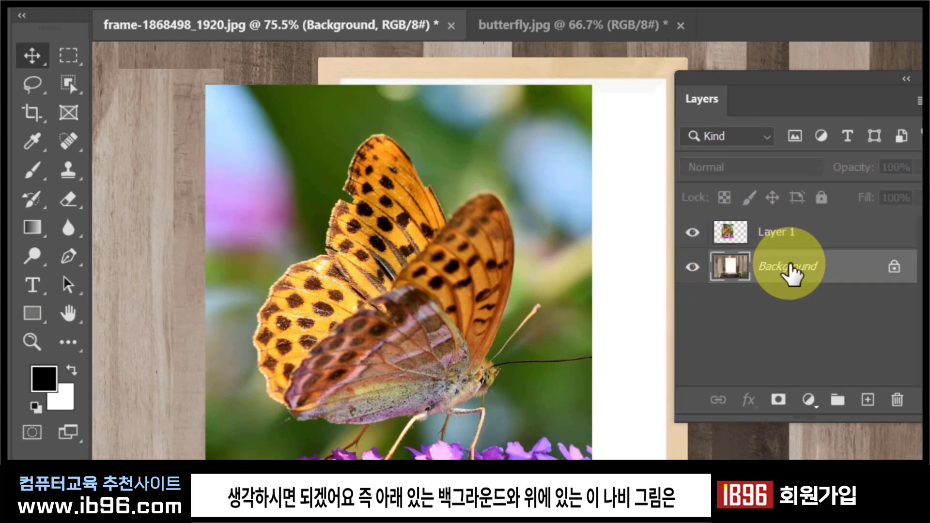
pyautogui.click(760, 236)
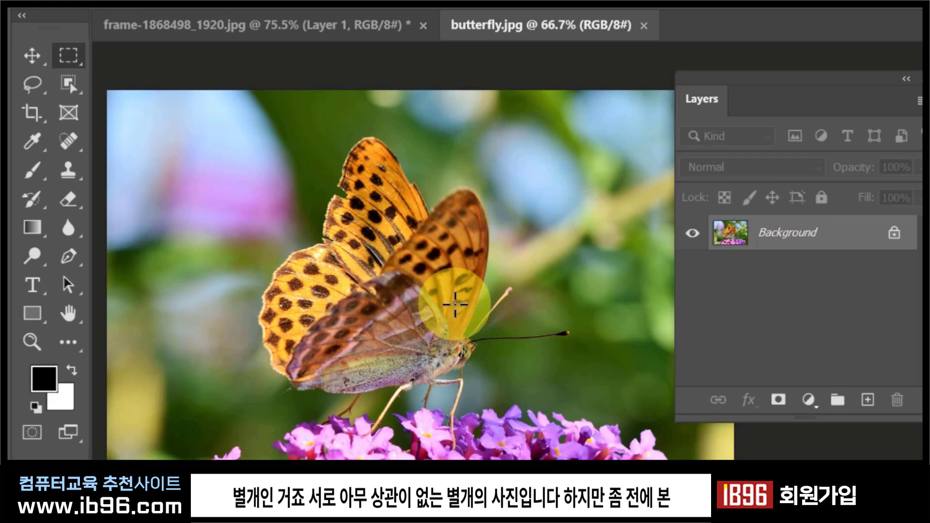
# Step: Select a rectangle around the butterfly in butterfly.jpg and drag it right, exposing white behind
pyautogui.moveTo(231, 115); pyautogui.dragTo(541, 437)
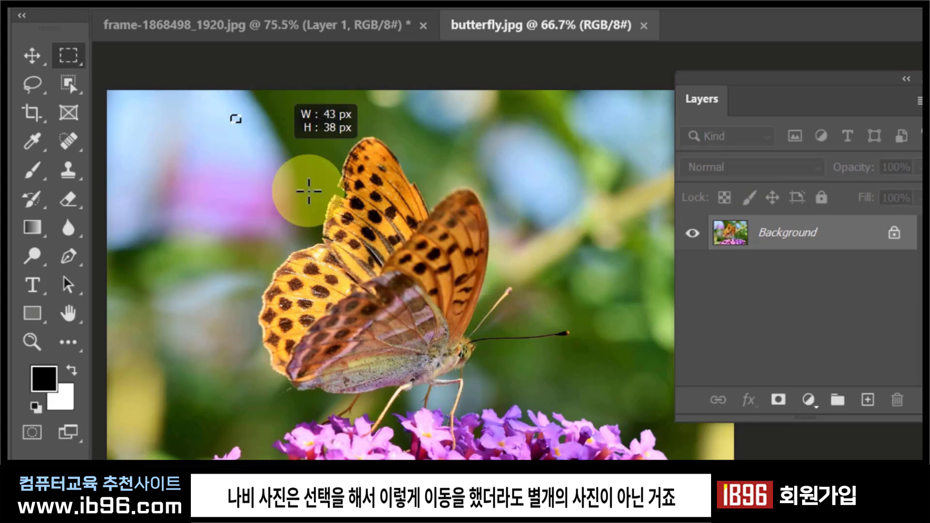
pyautogui.click(32, 56)
pyautogui.moveTo(283, 254); pyautogui.dragTo(461, 264)
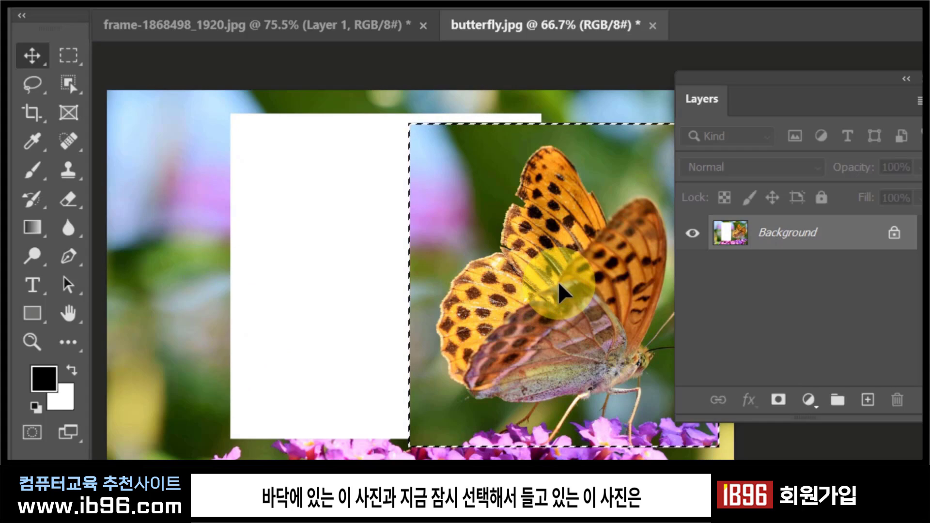
pyautogui.moveTo(558, 302)
pyautogui.mouseDown()
pyautogui.moveTo(392, 353)
pyautogui.moveTo(425, 276)
pyautogui.moveTo(491, 313)
pyautogui.mouseUp()
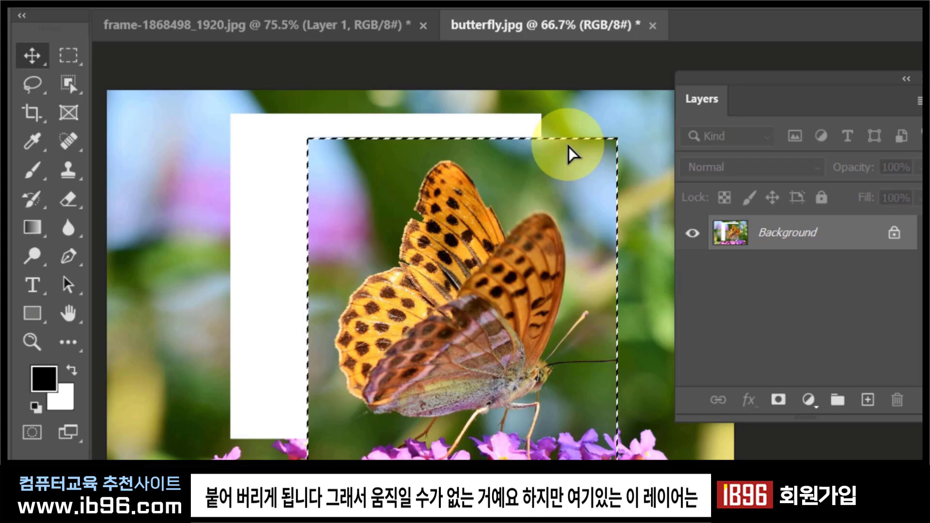
pyautogui.moveTo(569, 146); pyautogui.dragTo(368, 34)
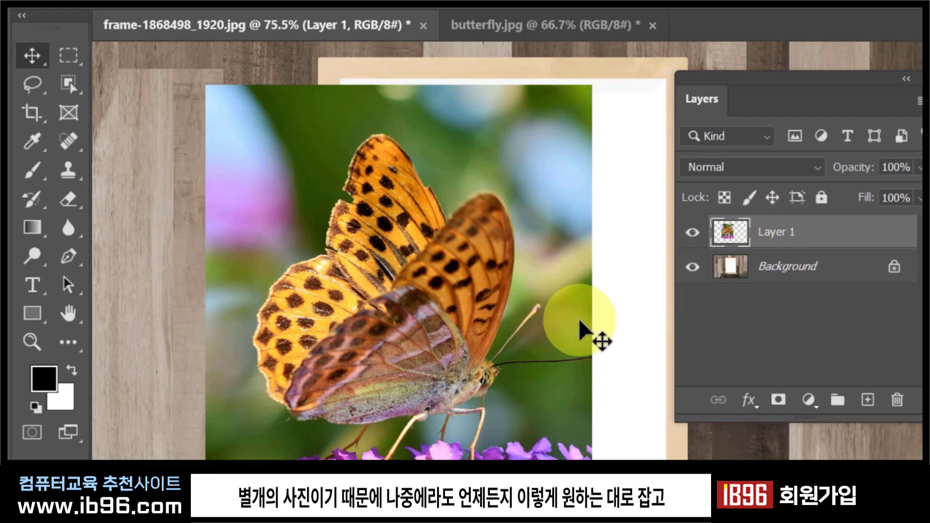
# Step: Drag Layer 1 up and right onto the frame, then hide it to reveal the blank opening
pyautogui.moveTo(415, 368)
pyautogui.mouseDown()
pyautogui.moveTo(623, 369)
pyautogui.moveTo(363, 371)
pyautogui.moveTo(637, 402)
pyautogui.moveTo(538, 391)
pyautogui.mouseUp()
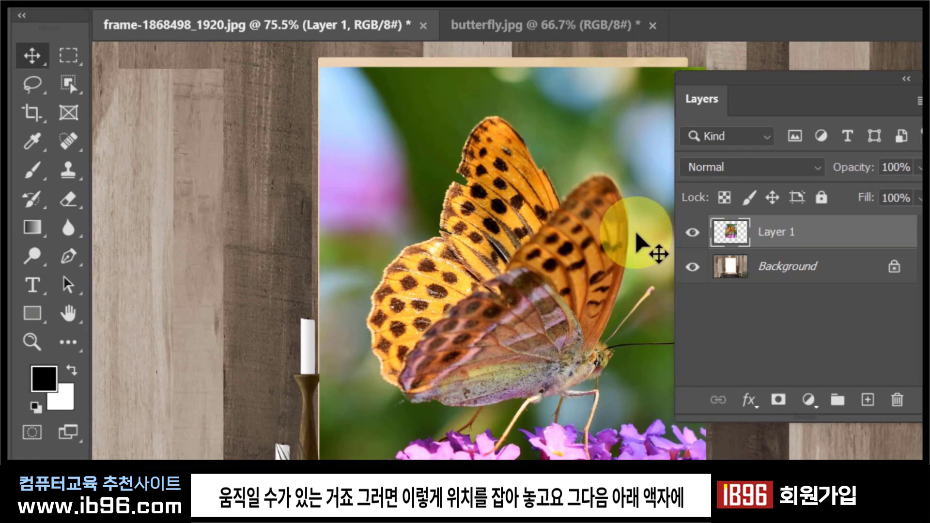
pyautogui.moveTo(531, 291); pyautogui.dragTo(501, 257)
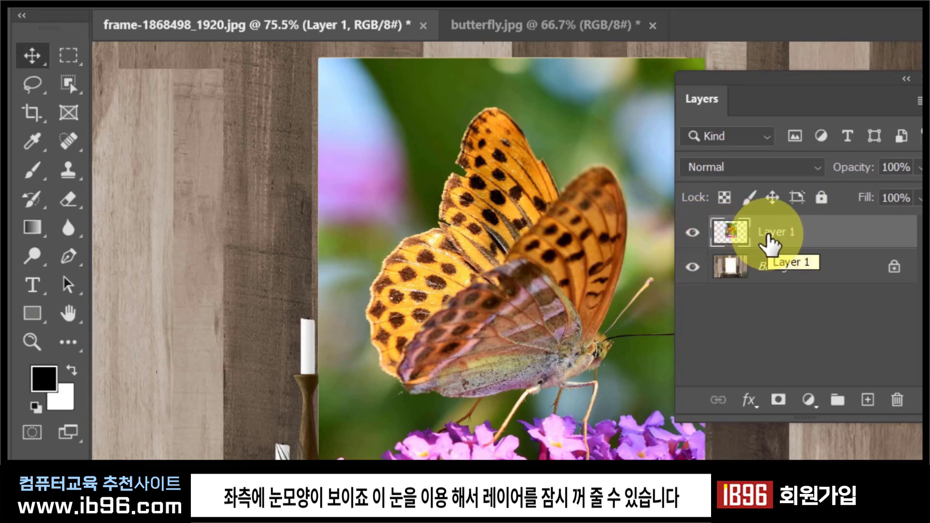
pyautogui.click(692, 233)
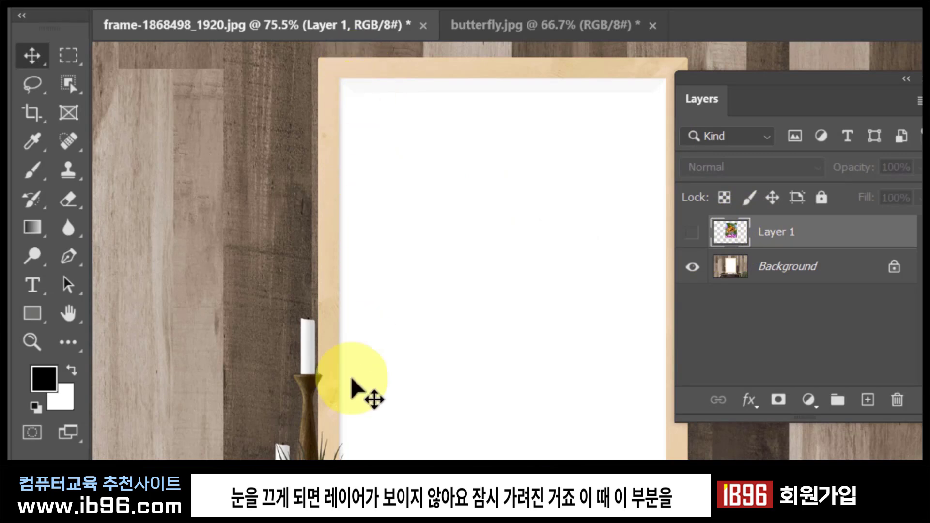
pyautogui.click(68, 55)
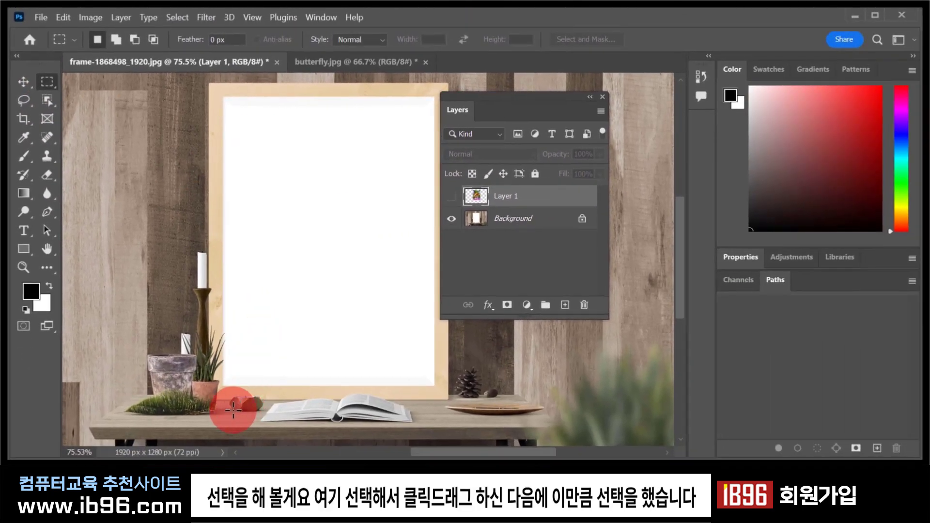
# Step: Marquee the tall strip left of the frame and delete it from Layer 1's butterfly
pyautogui.moveTo(233, 410); pyautogui.dragTo(176, 72)
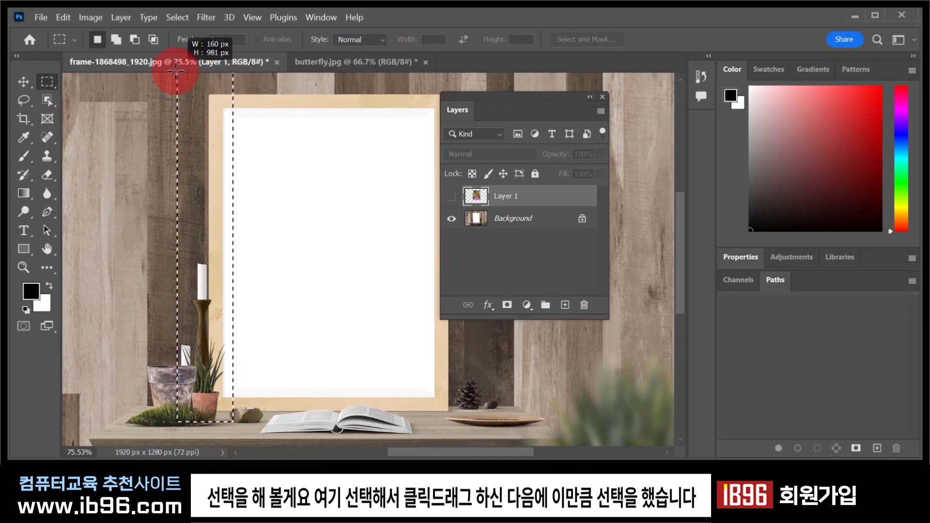
pyautogui.moveTo(176, 72); pyautogui.dragTo(171, 86)
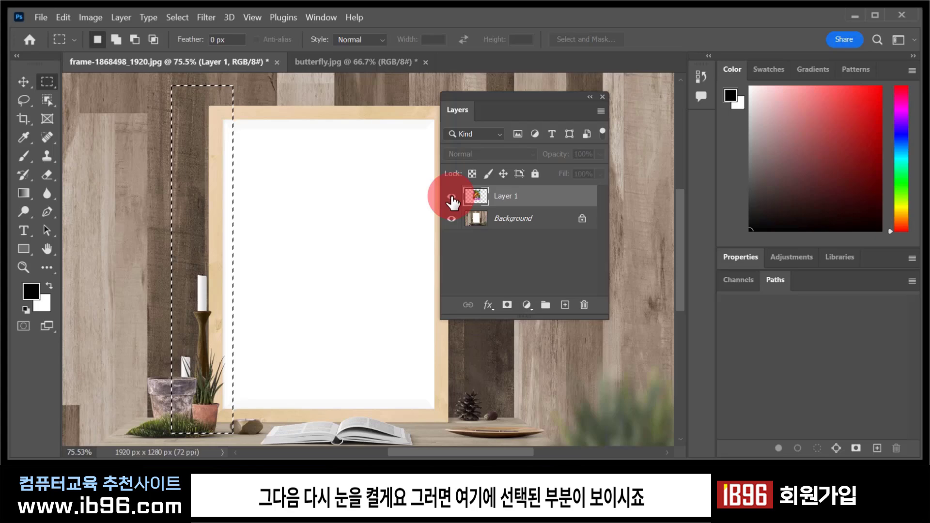
pyautogui.click(452, 198)
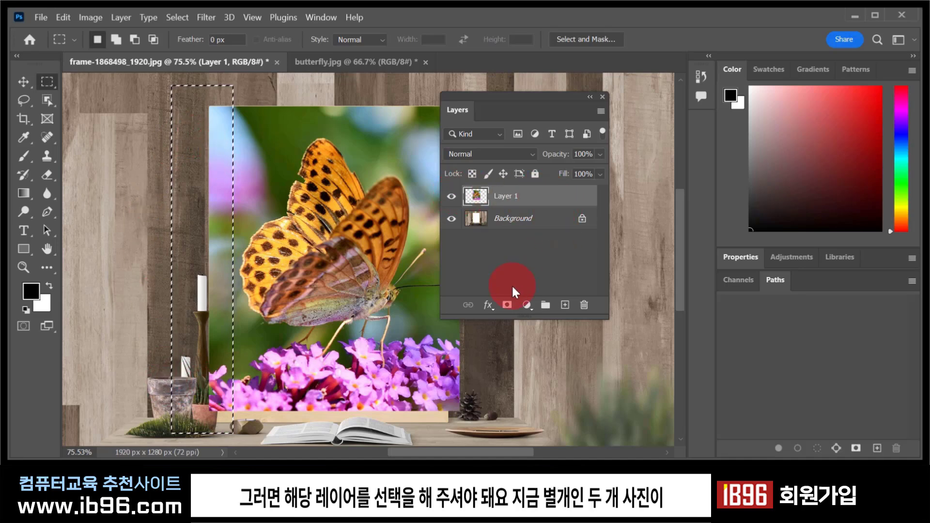
pyautogui.click(539, 225)
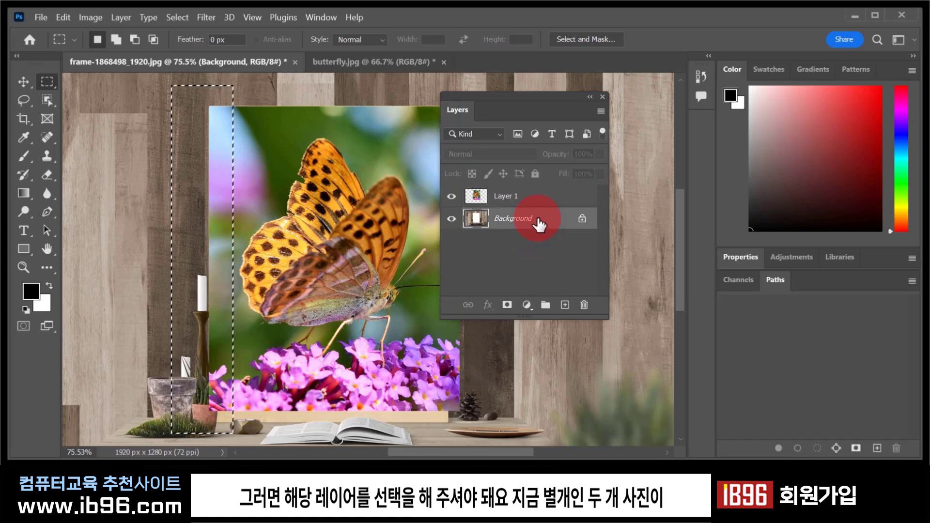
pyautogui.click(535, 198)
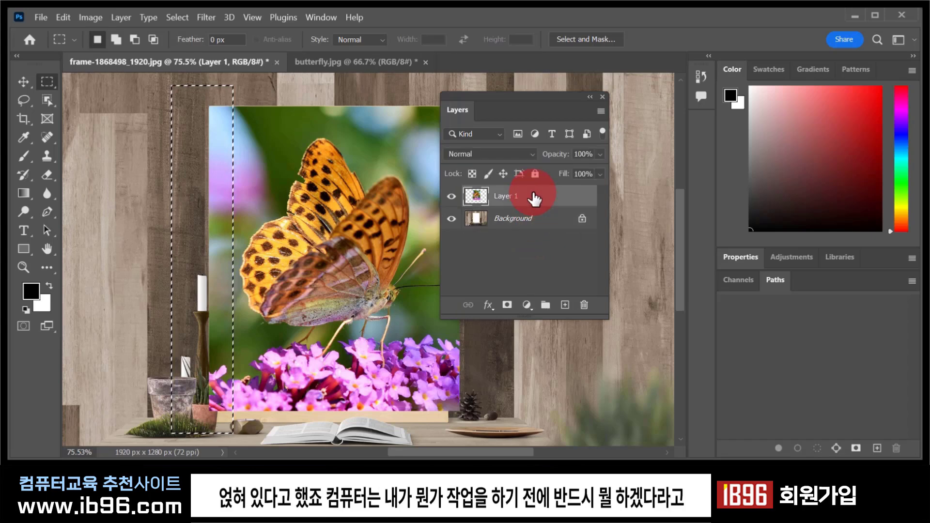
pyautogui.click(519, 219)
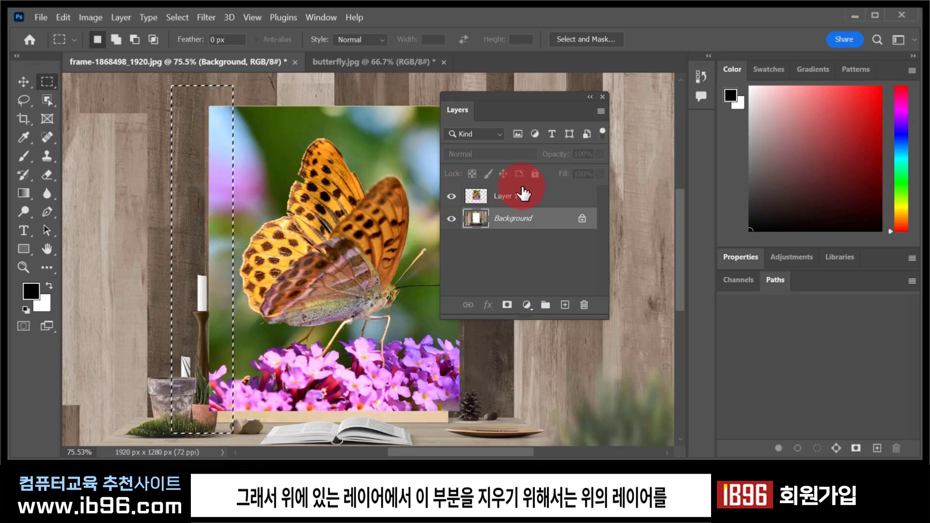
pyautogui.click(528, 196)
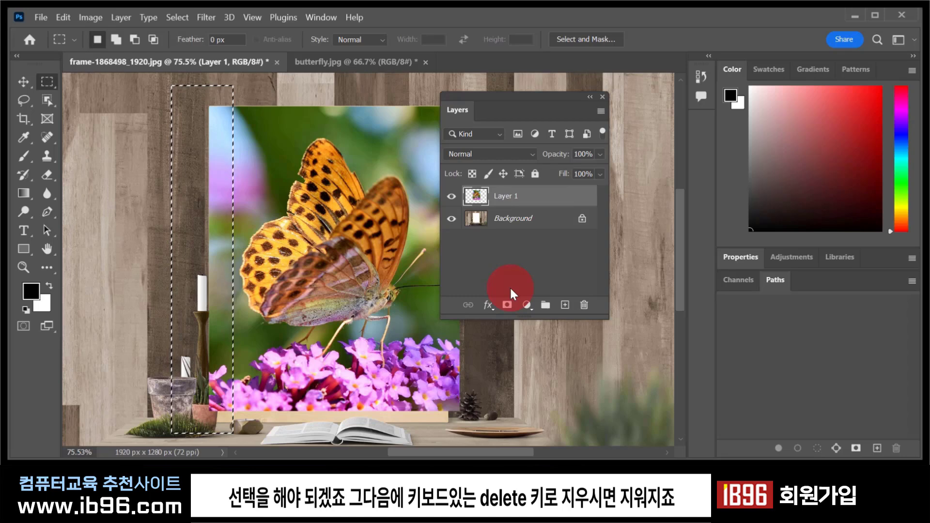
pyautogui.press('Delete')
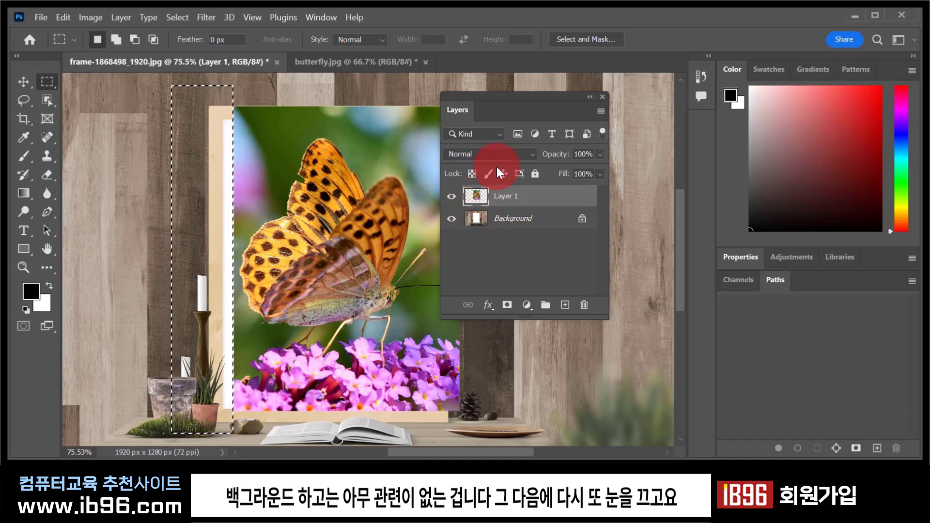
# Step: Delete Layer 1's butterfly above the frame's top edge and clear the selection
pyautogui.moveTo(483, 106); pyautogui.dragTo(480, 181)
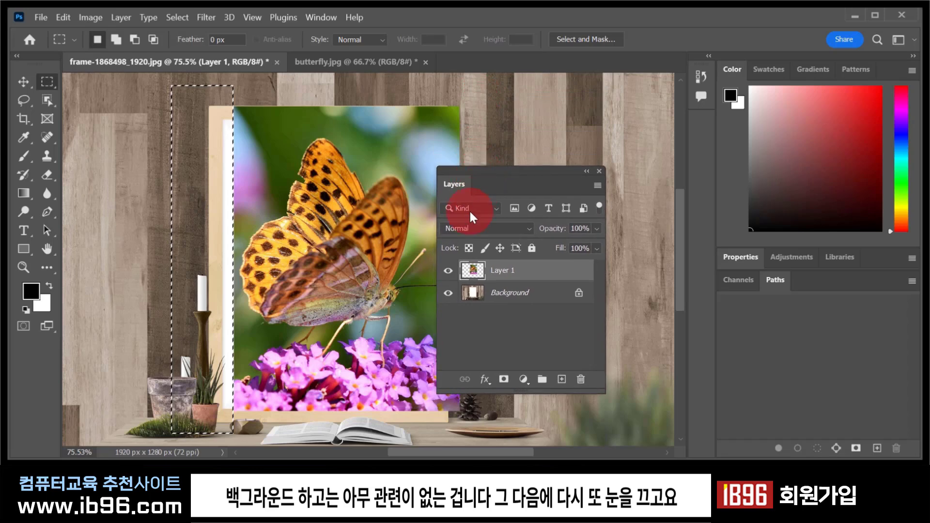
pyautogui.click(446, 271)
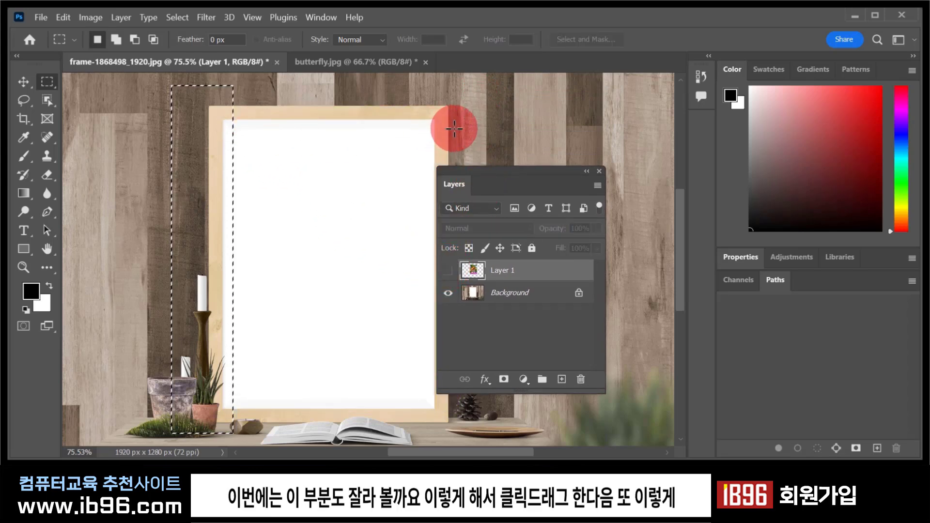
pyautogui.moveTo(460, 127)
pyautogui.mouseDown()
pyautogui.moveTo(157, 83)
pyautogui.moveTo(186, 87)
pyautogui.mouseUp()
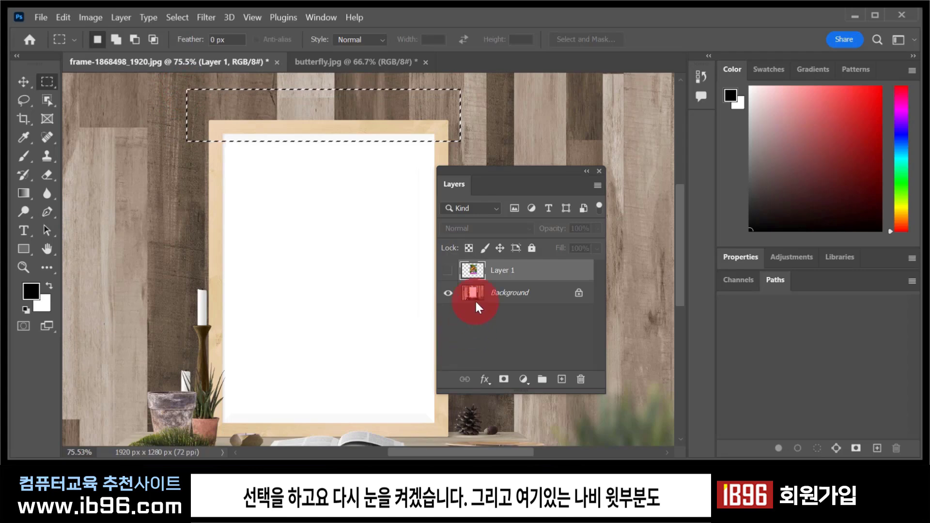
pyautogui.click(448, 270)
pyautogui.click(448, 271)
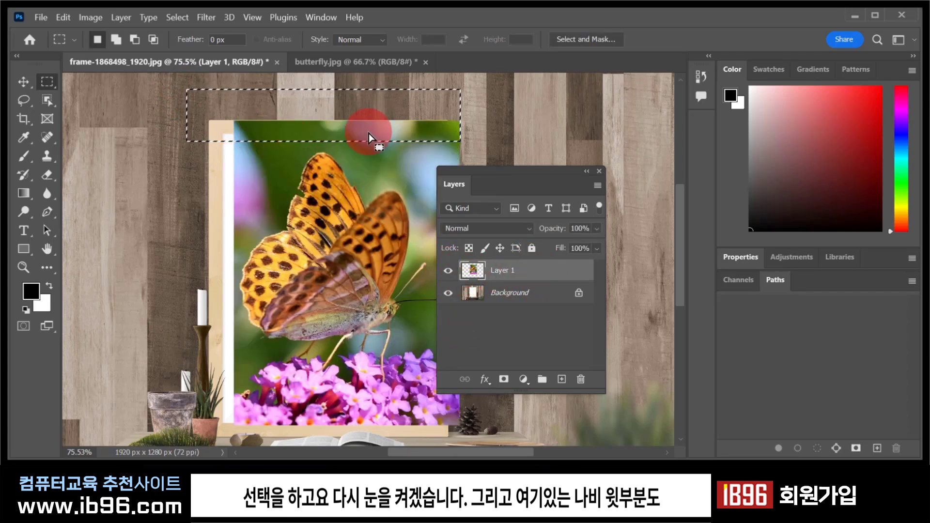
pyautogui.press('Delete')
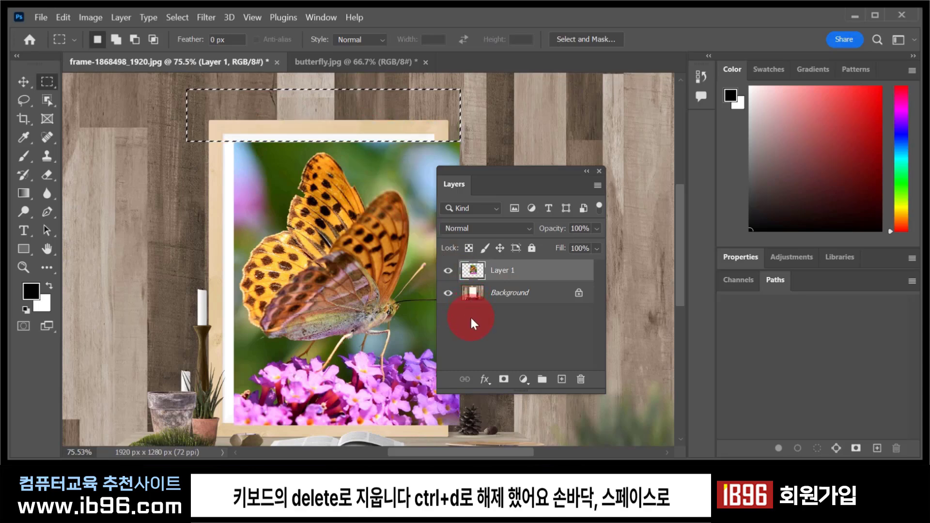
pyautogui.hotkey('ctrl', 'd')
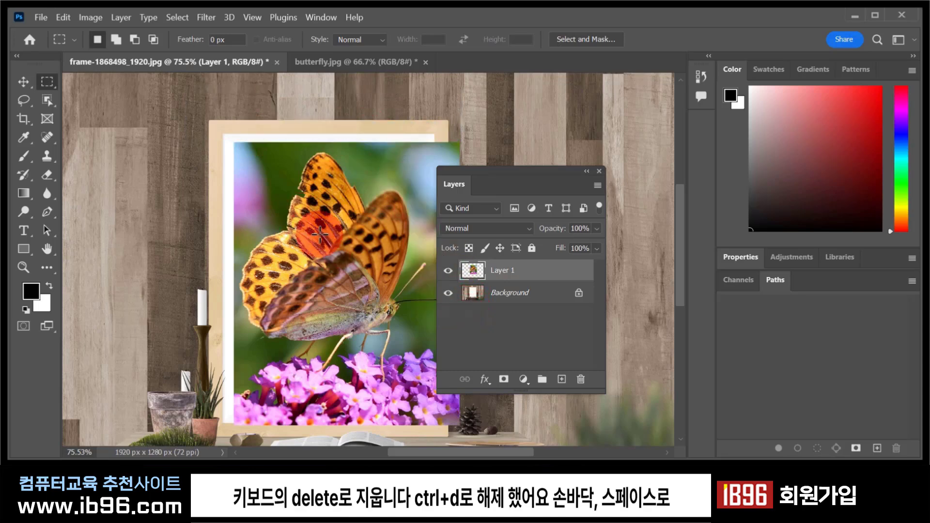
# Step: Pan right and delete the butterfly overhanging the frame's right edge, then hide Layer 1
pyautogui.press('space')
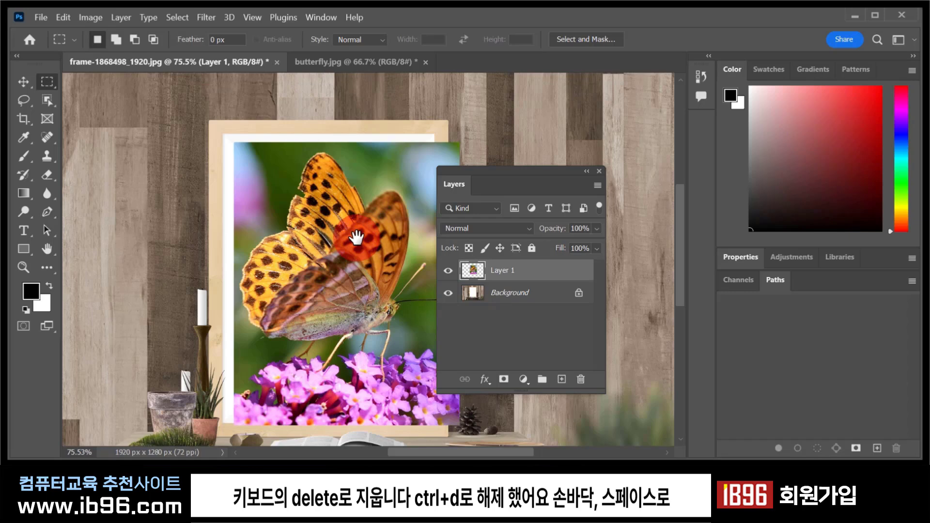
pyautogui.moveTo(355, 237); pyautogui.dragTo(249, 212)
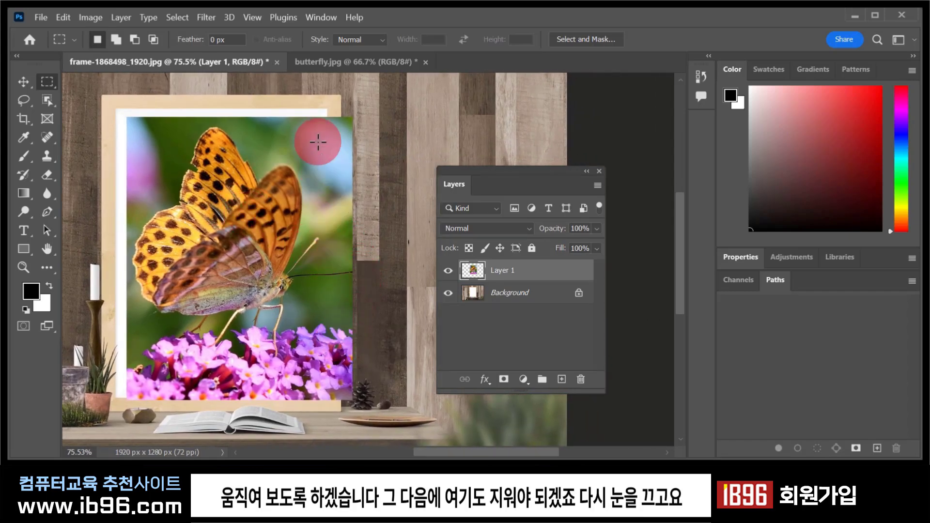
pyautogui.click(448, 270)
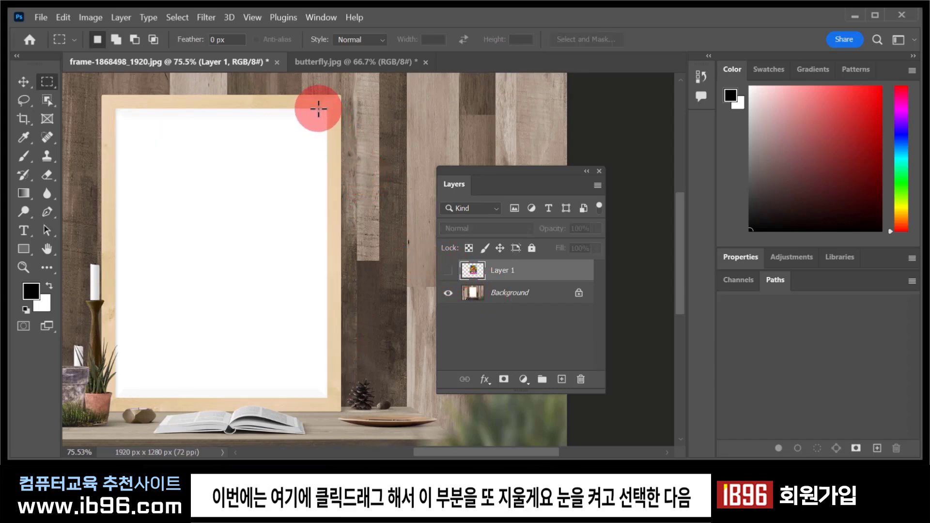
pyautogui.moveTo(318, 109); pyautogui.dragTo(408, 414)
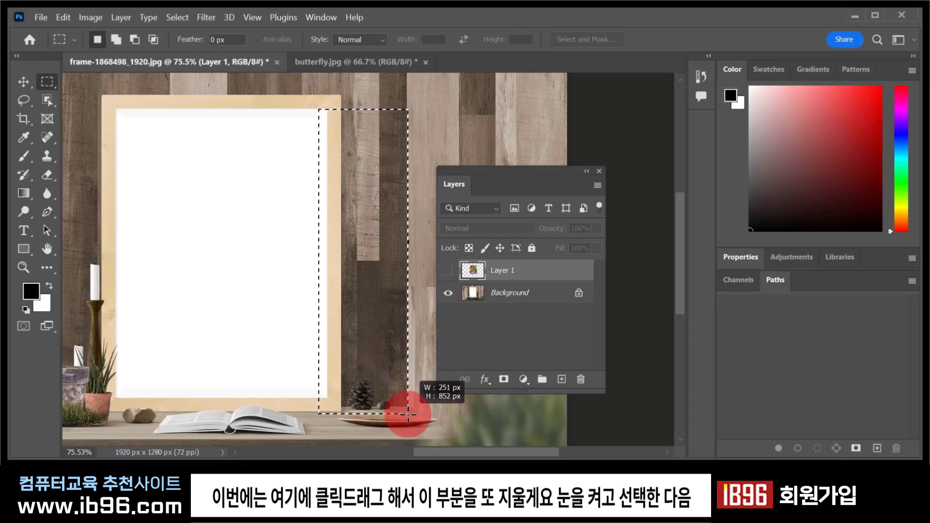
pyautogui.click(448, 272)
pyautogui.click(536, 271)
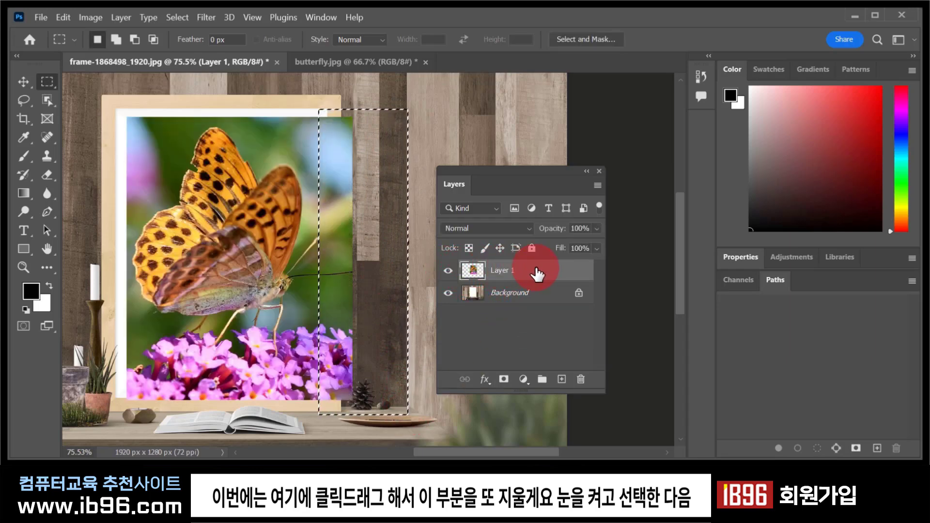
pyautogui.press('Delete')
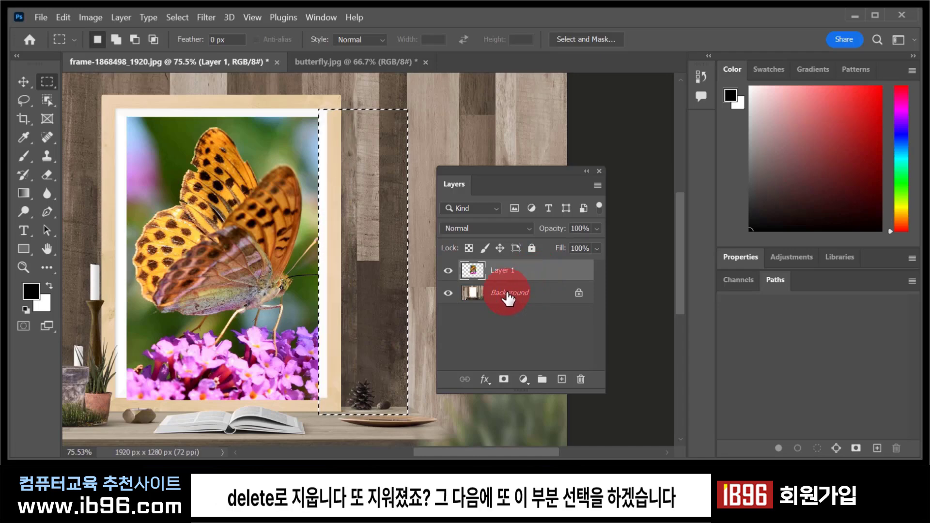
pyautogui.hotkey('ctrl', 'd')
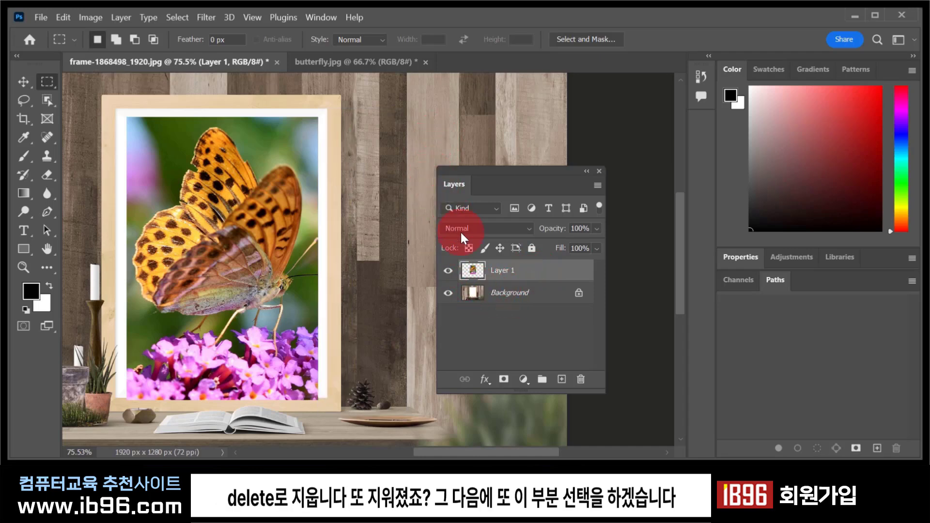
pyautogui.click(473, 291)
pyautogui.click(448, 271)
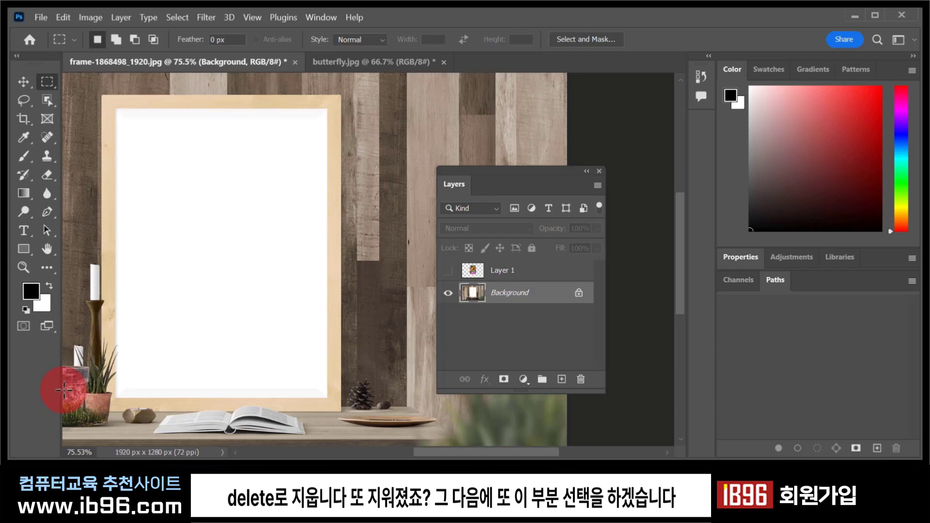
# Step: Select the strip below the frame and fill it with white on the Background layer
pyautogui.moveTo(100, 386); pyautogui.dragTo(369, 421)
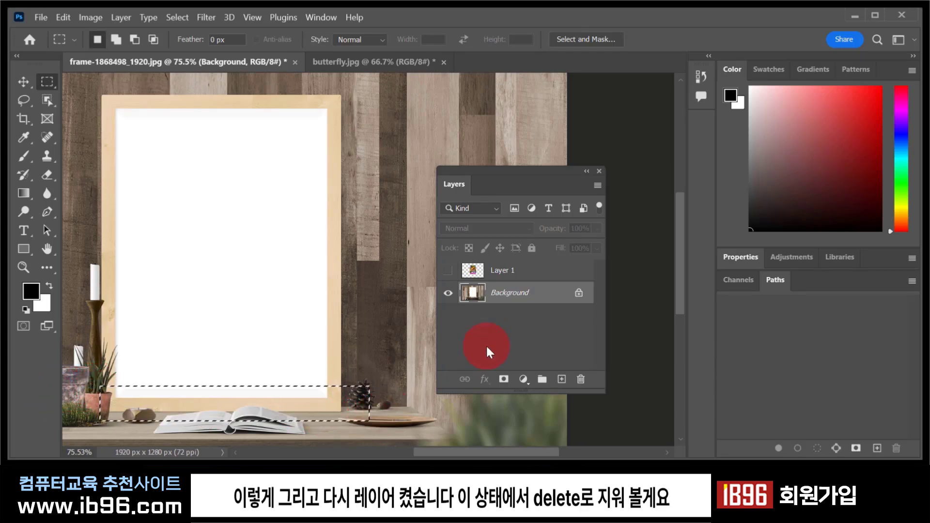
pyautogui.click(458, 270)
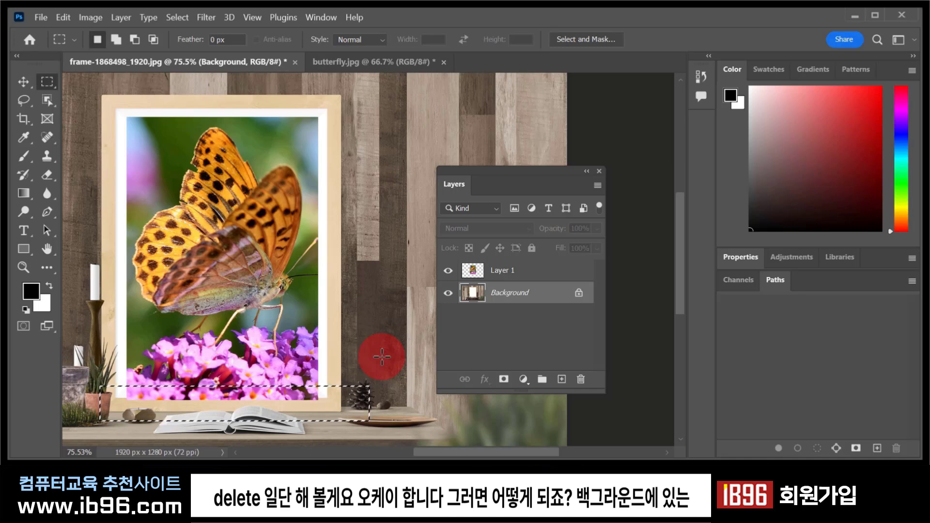
pyautogui.press('Delete')
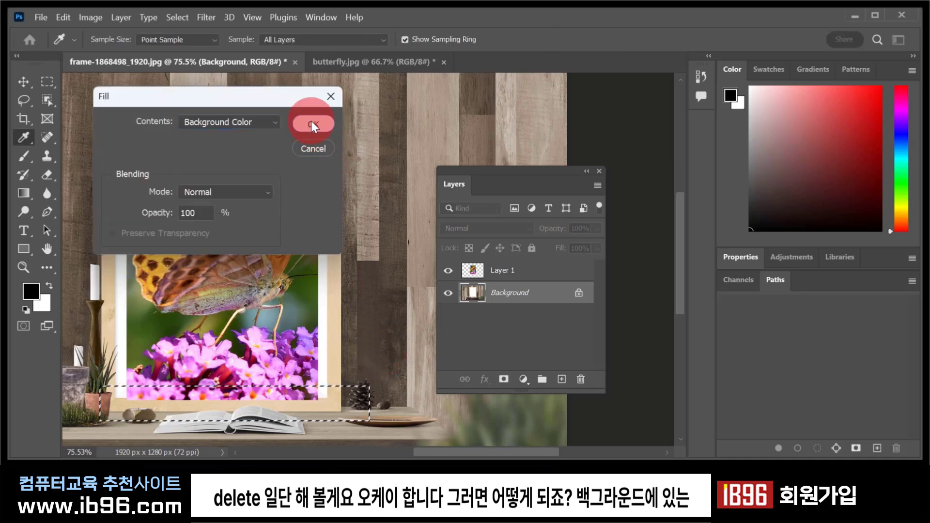
pyautogui.click(312, 124)
pyautogui.keyDown('alt'); pyautogui.click(448, 292); pyautogui.keyUp('alt')
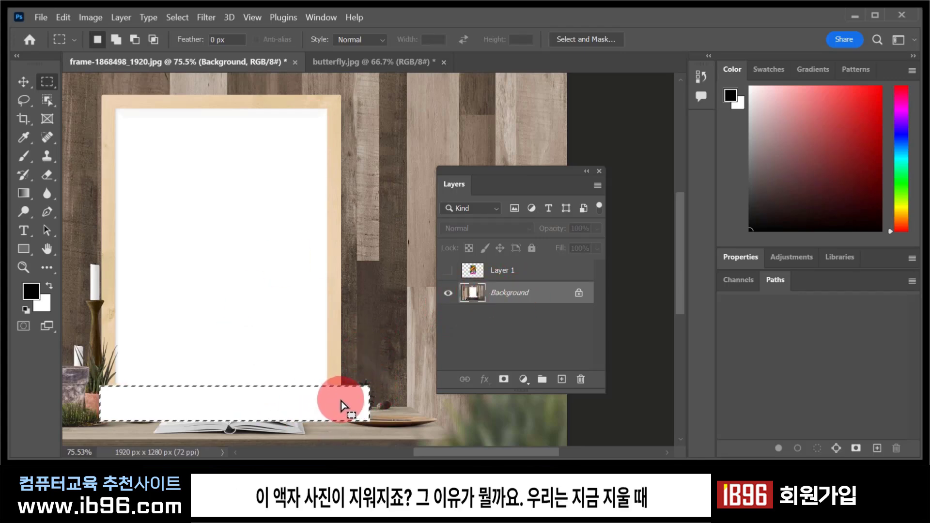
# Step: Undo the white fill, delete Layer 1's butterfly below the frame's bottom edge, and deselect
pyautogui.keyDown('alt'); pyautogui.click(447, 292); pyautogui.keyUp('alt')
pyautogui.hotkey('ctrl', 'z')
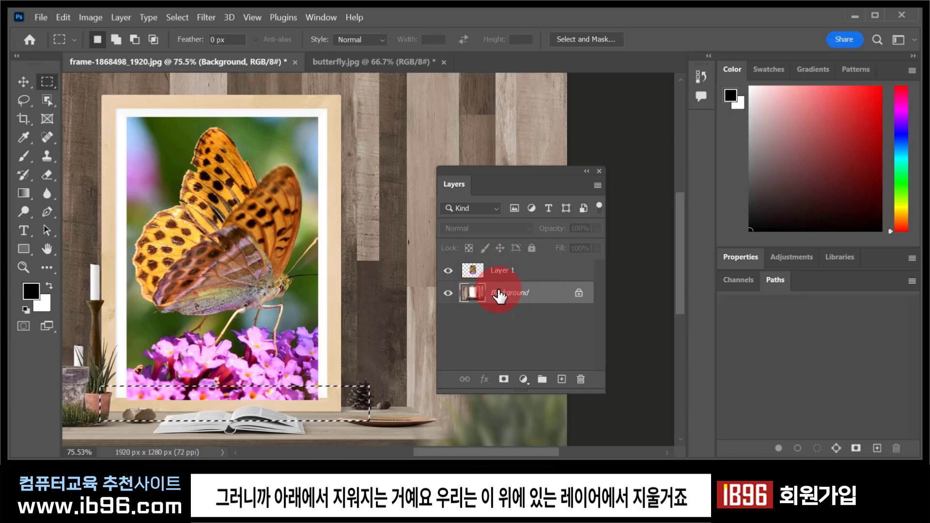
pyautogui.click(472, 273)
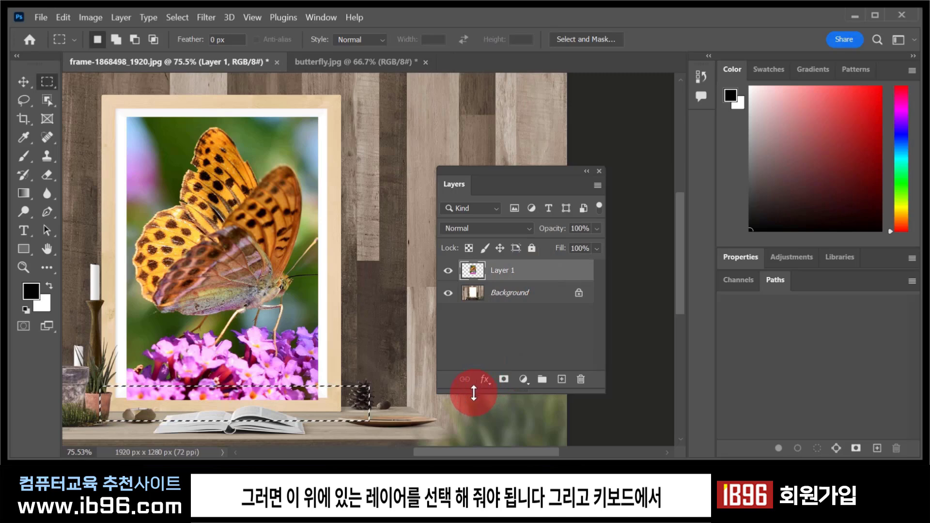
pyautogui.press('Delete')
pyautogui.hotkey('ctrl', 'd')
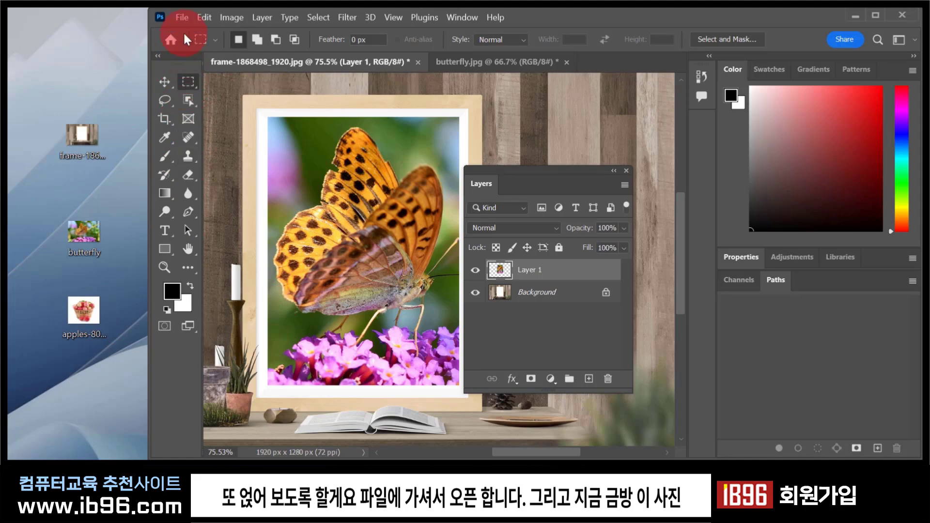
# Step: Open apples-805124_1920 through File > Open
pyautogui.click(182, 17)
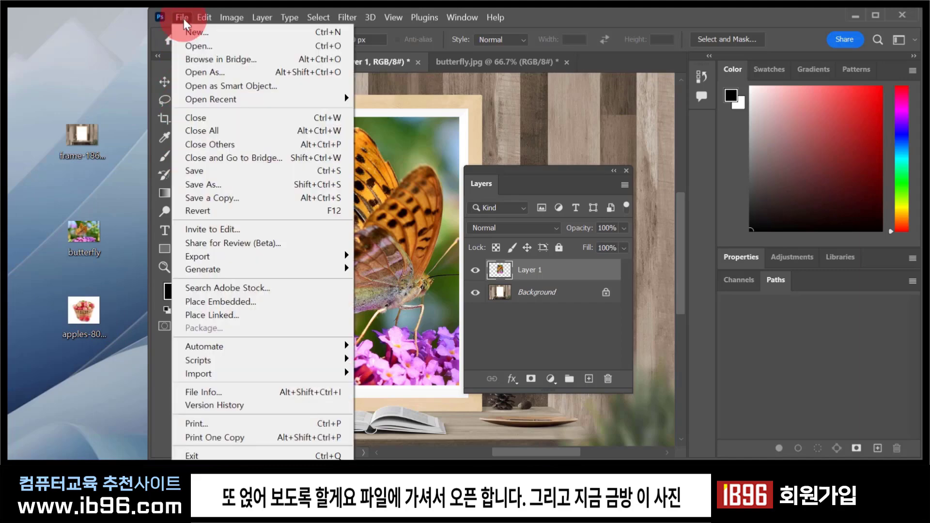
pyautogui.click(188, 48)
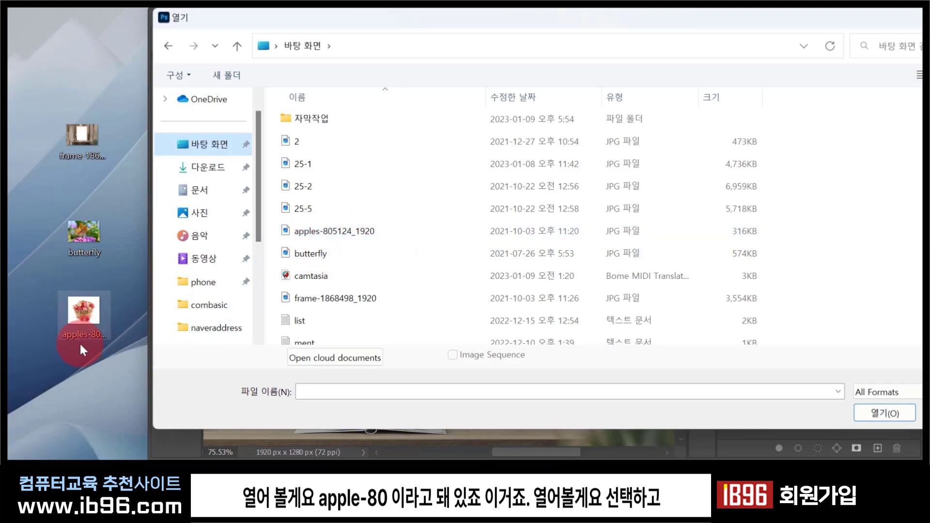
pyautogui.click(340, 232)
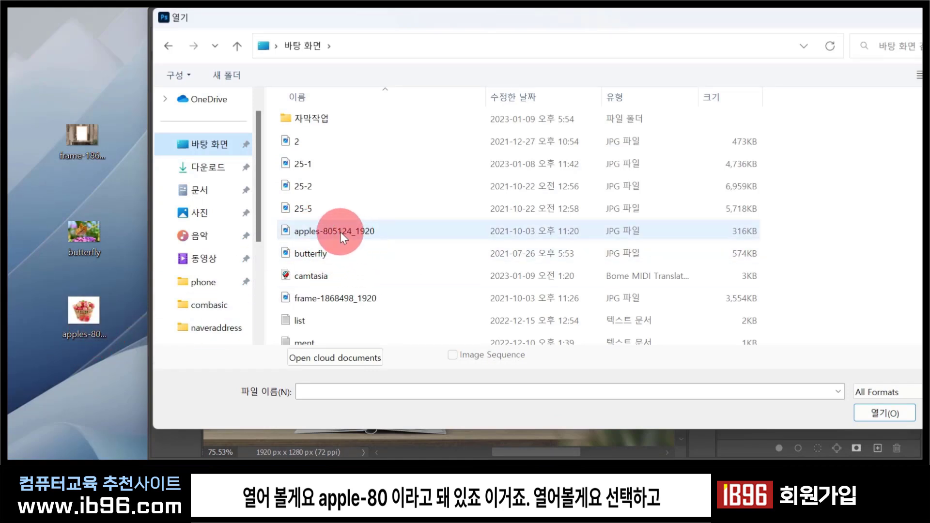
pyautogui.click(340, 231)
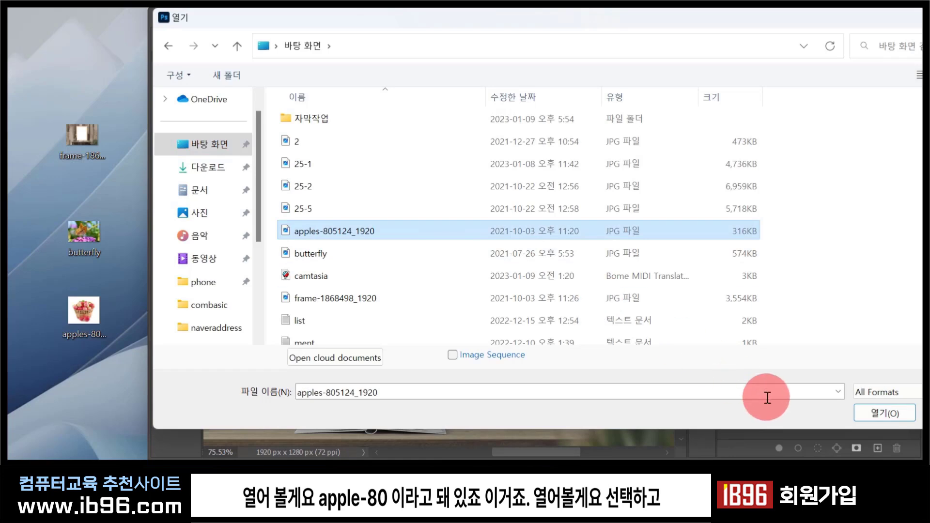
pyautogui.click(868, 407)
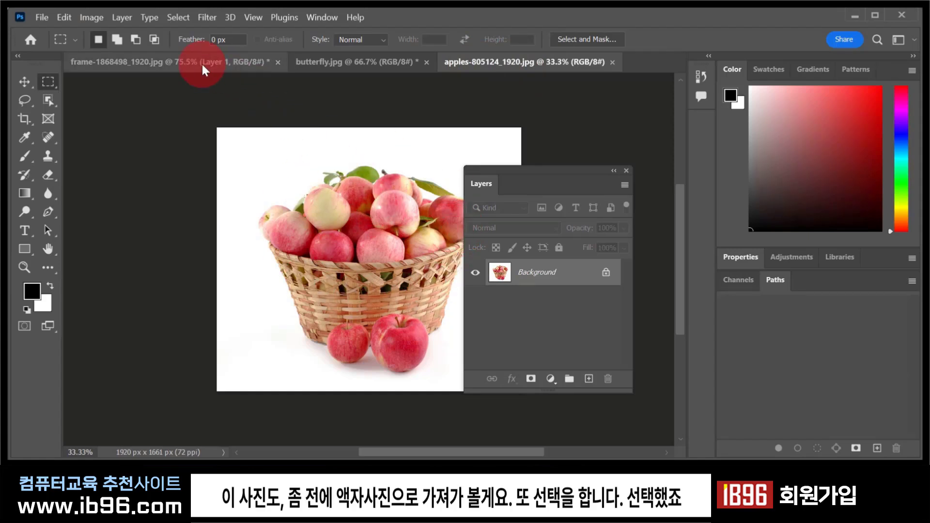
# Step: Marquee the apple basket area in apples-805124_1920 and copy it
pyautogui.click(63, 90)
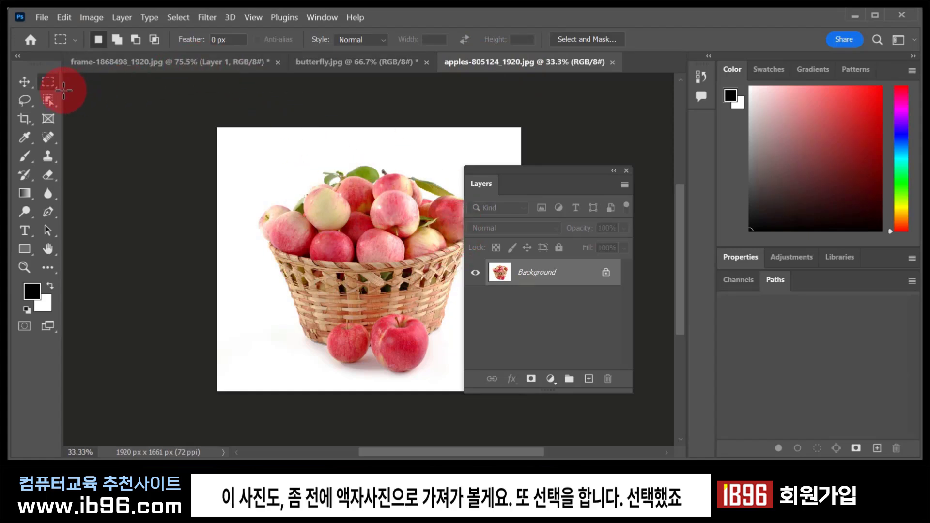
pyautogui.click(262, 131)
pyautogui.moveTo(259, 131)
pyautogui.mouseDown()
pyautogui.moveTo(457, 342)
pyautogui.moveTo(484, 394)
pyautogui.mouseUp()
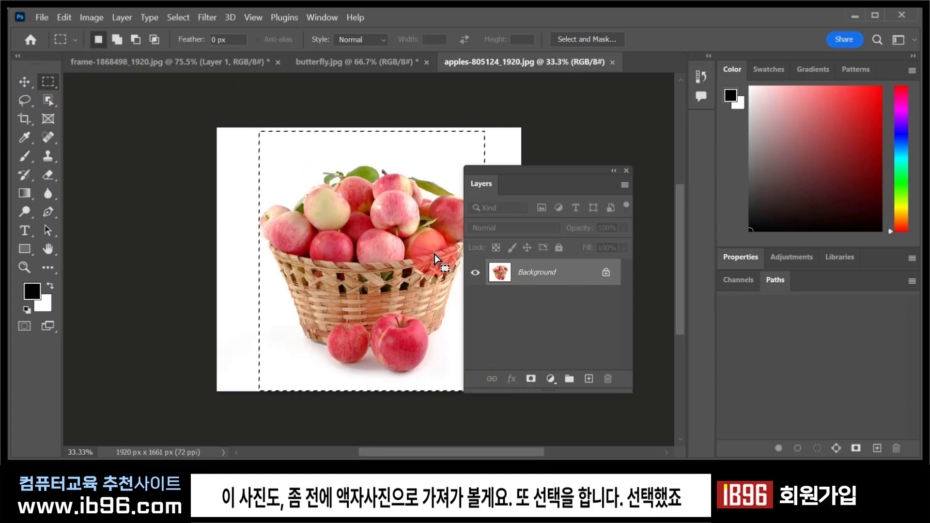
pyautogui.hotkey('ctrl', 'c')
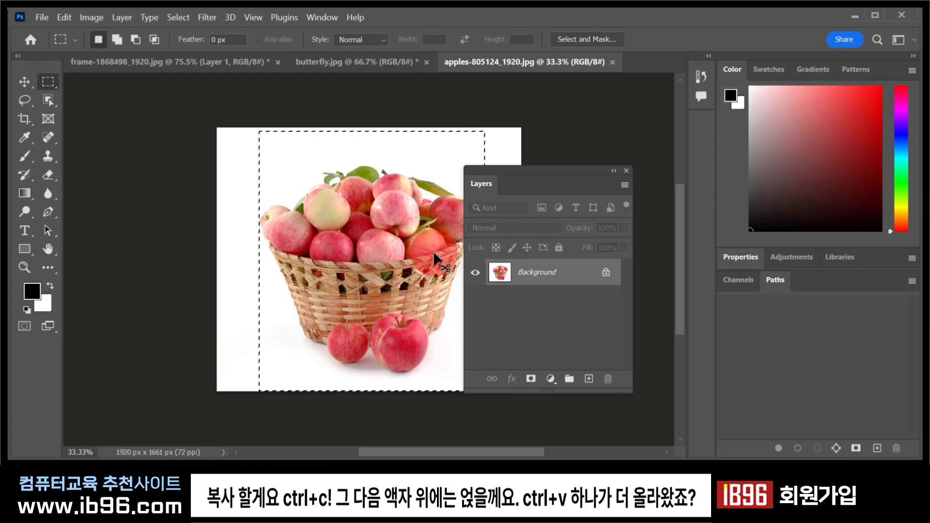
# Step: Paste the apple basket into the frame photo as Layer 2 and select it
pyautogui.click(300, 155)
pyautogui.click(174, 62)
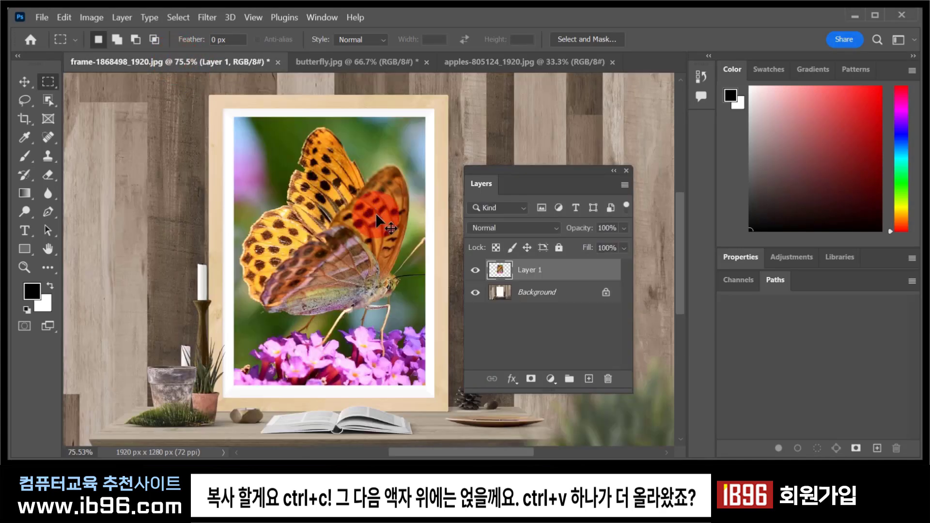
pyautogui.hotkey('ctrl', 'v')
pyautogui.click(509, 272)
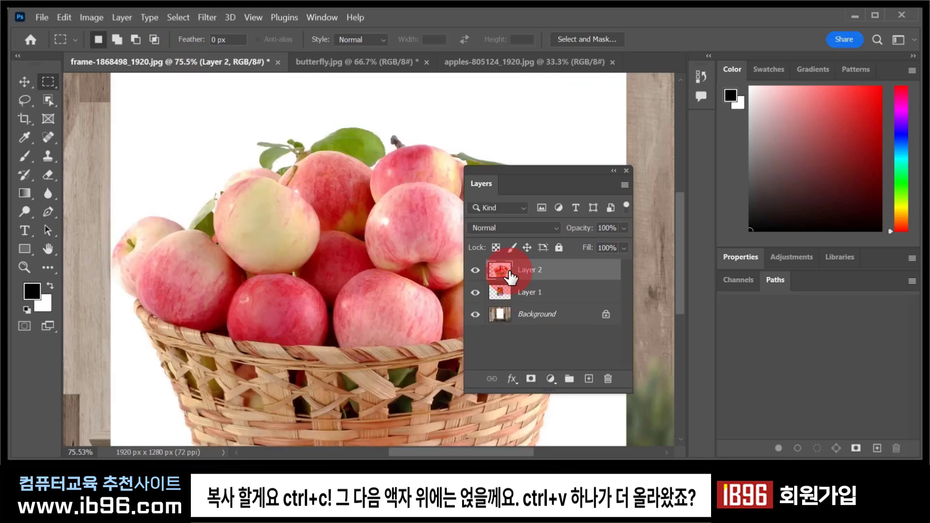
pyautogui.click(546, 301)
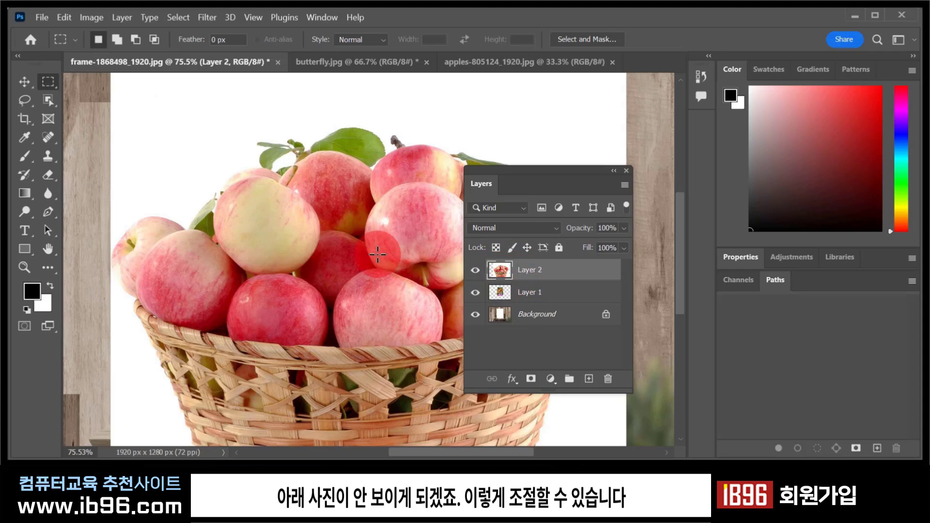
# Step: With the Move tool set to layers, drag the apple layer down and right, then move the Layers panel aside
pyautogui.click(24, 82)
pyautogui.click(112, 115)
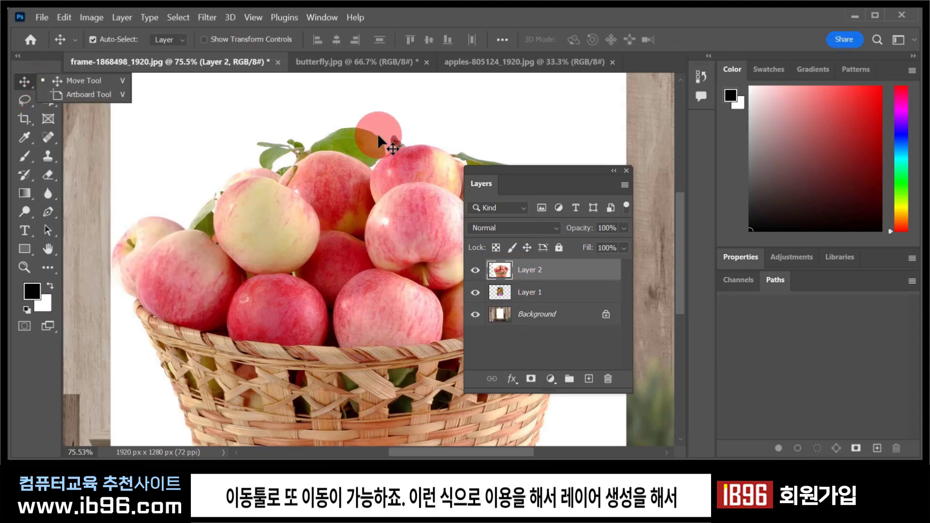
pyautogui.moveTo(383, 135)
pyautogui.mouseDown()
pyautogui.moveTo(420, 194)
pyautogui.moveTo(359, 191)
pyautogui.mouseUp()
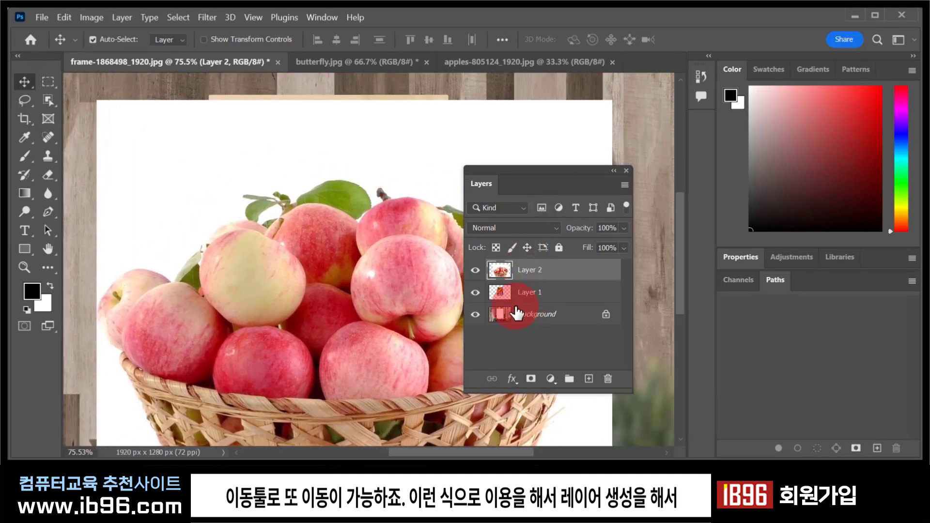
pyautogui.moveTo(542, 167); pyautogui.dragTo(582, 161)
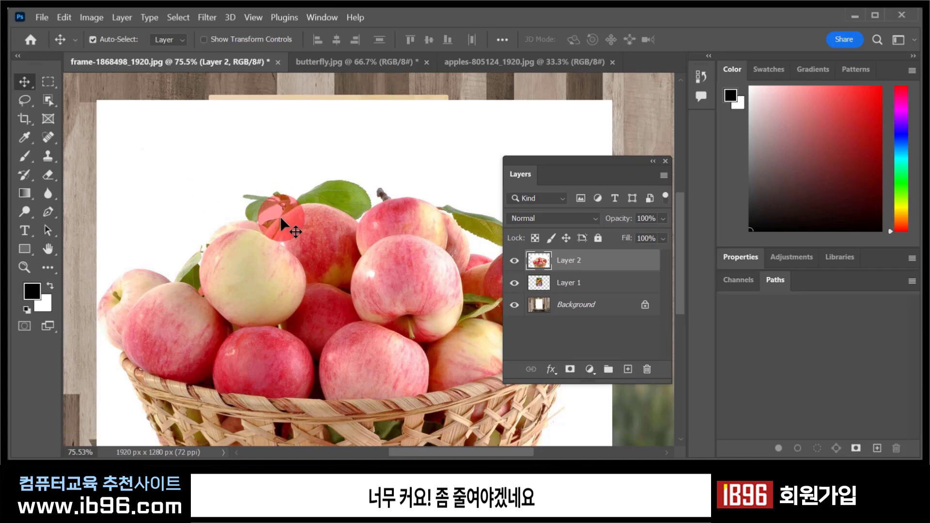
# Step: Scale the apple-basket layer to about 45.56% and place it over the frame's opening
pyautogui.hotkey('ctrl', 't')
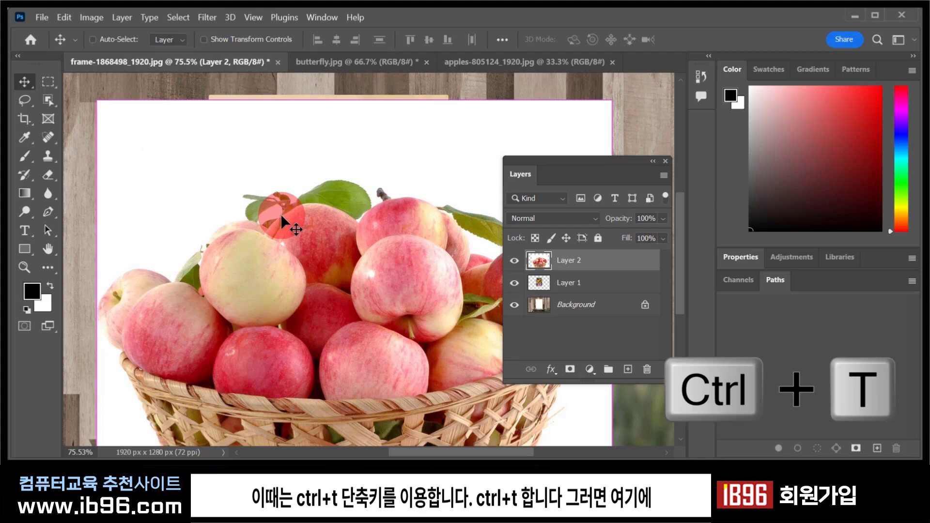
pyautogui.hotkey('ctrl', 't')
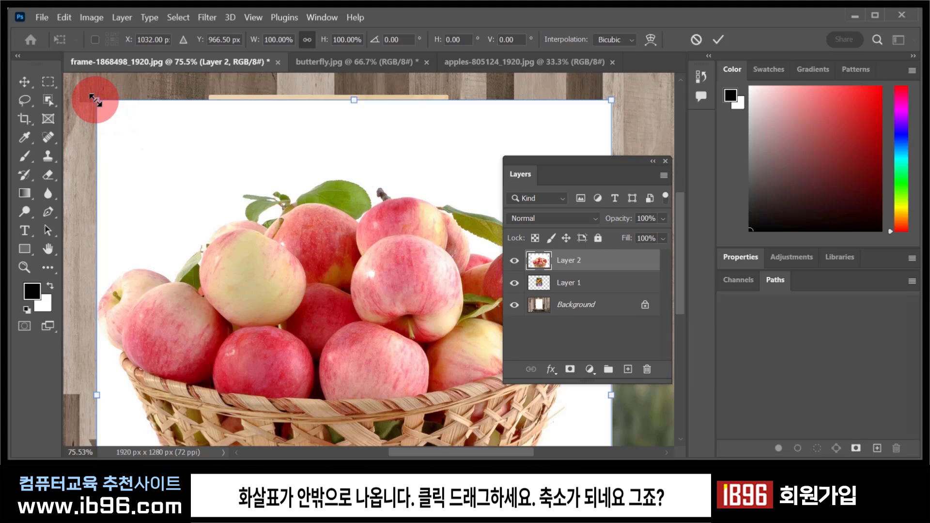
pyautogui.moveTo(96, 100); pyautogui.dragTo(298, 403)
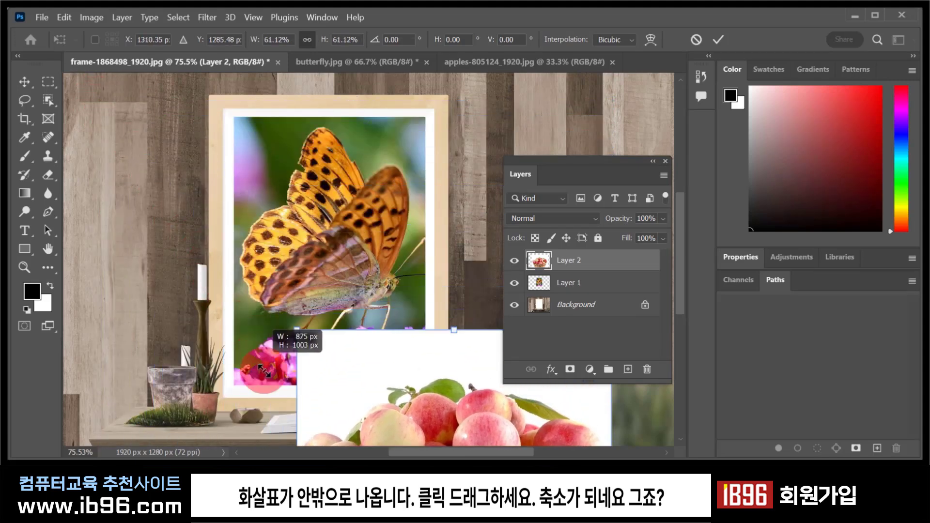
pyautogui.moveTo(374, 413)
pyautogui.mouseDown()
pyautogui.moveTo(228, 153)
pyautogui.moveTo(248, 160)
pyautogui.mouseUp()
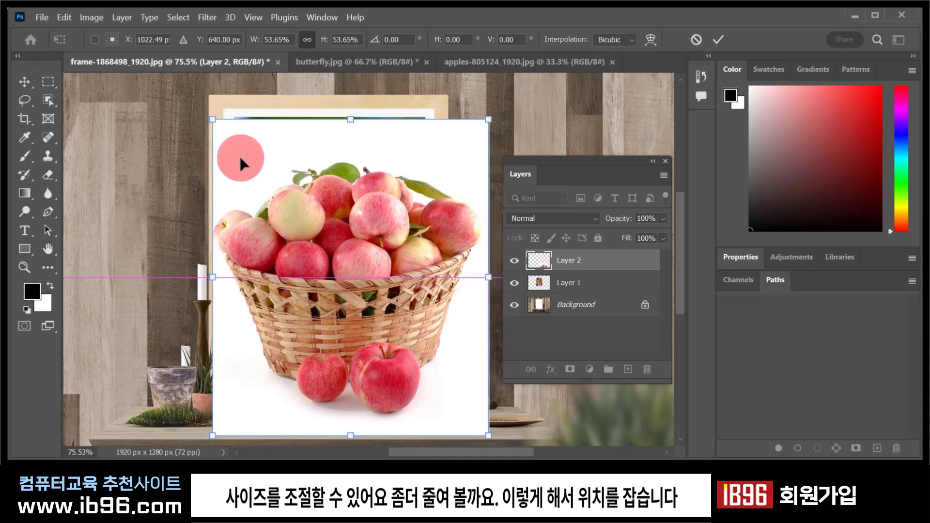
pyautogui.moveTo(213, 118); pyautogui.dragTo(261, 173)
pyautogui.moveTo(315, 231); pyautogui.dragTo(289, 174)
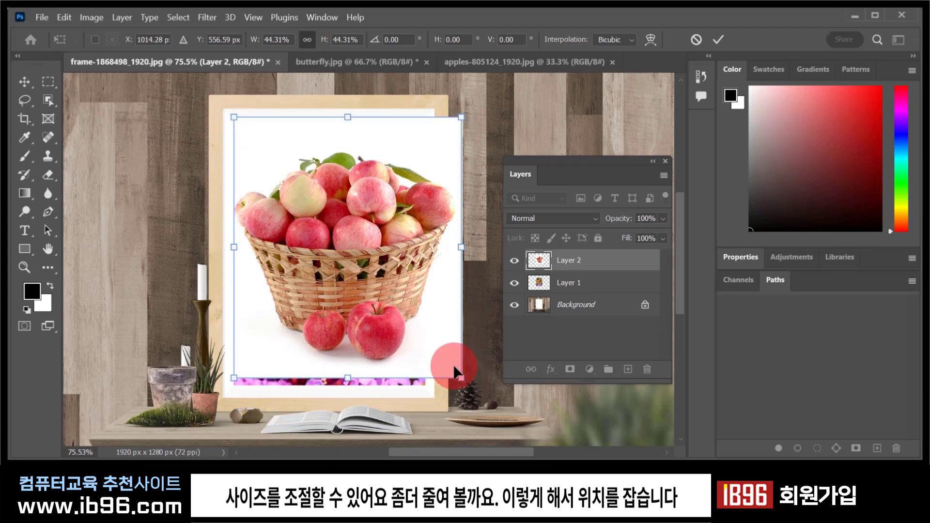
pyautogui.moveTo(459, 374); pyautogui.dragTo(468, 384)
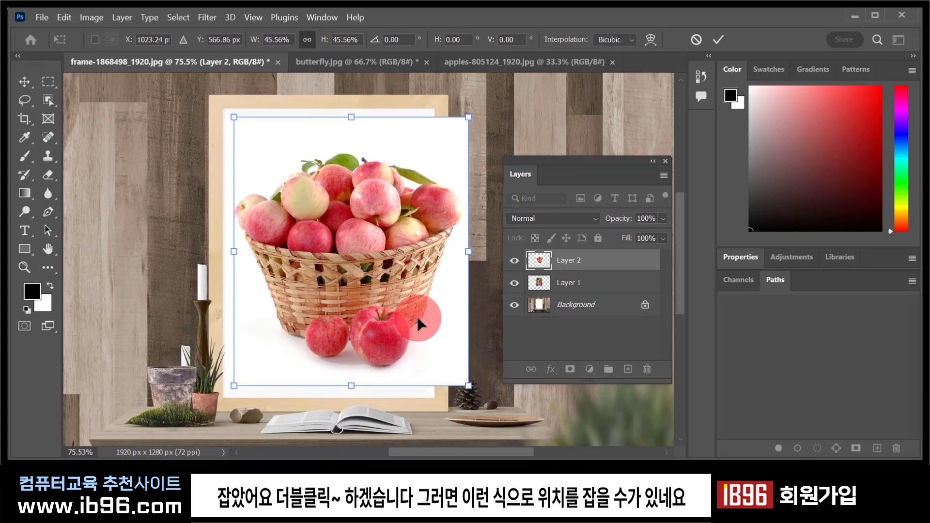
pyautogui.moveTo(422, 310); pyautogui.dragTo(390, 291)
pyautogui.doubleClick(390, 295)
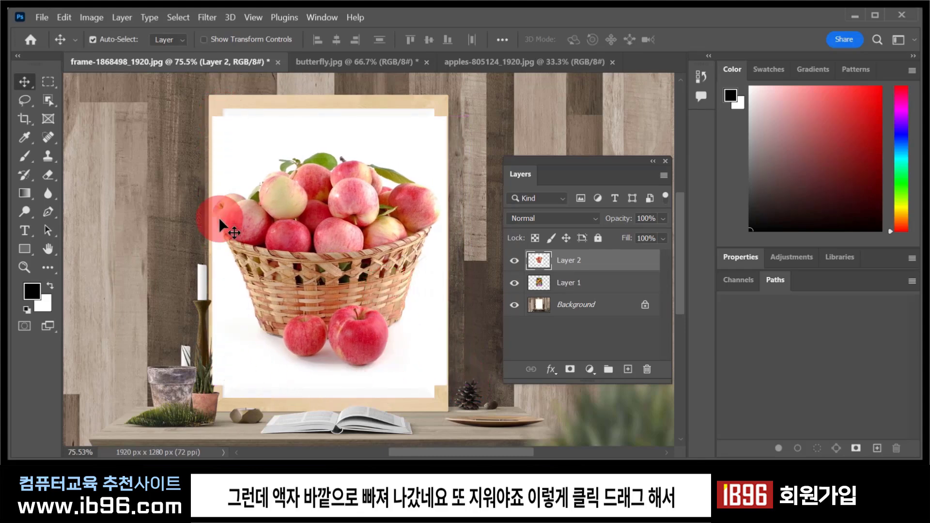
# Step: Delete the white strip of Layer 2 overhanging the frame's left edge
pyautogui.click(48, 82)
pyautogui.moveTo(189, 100)
pyautogui.mouseDown()
pyautogui.moveTo(248, 388)
pyautogui.moveTo(233, 432)
pyautogui.mouseUp()
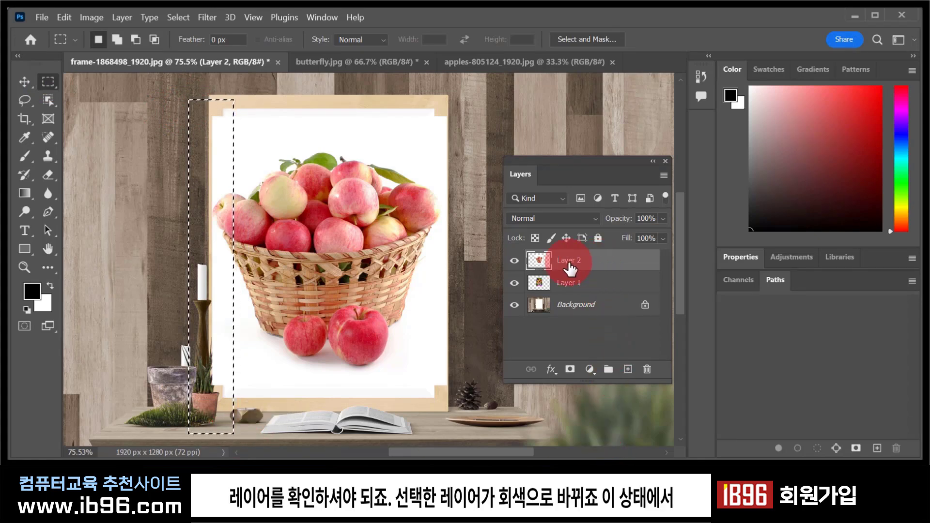
pyautogui.click(598, 284)
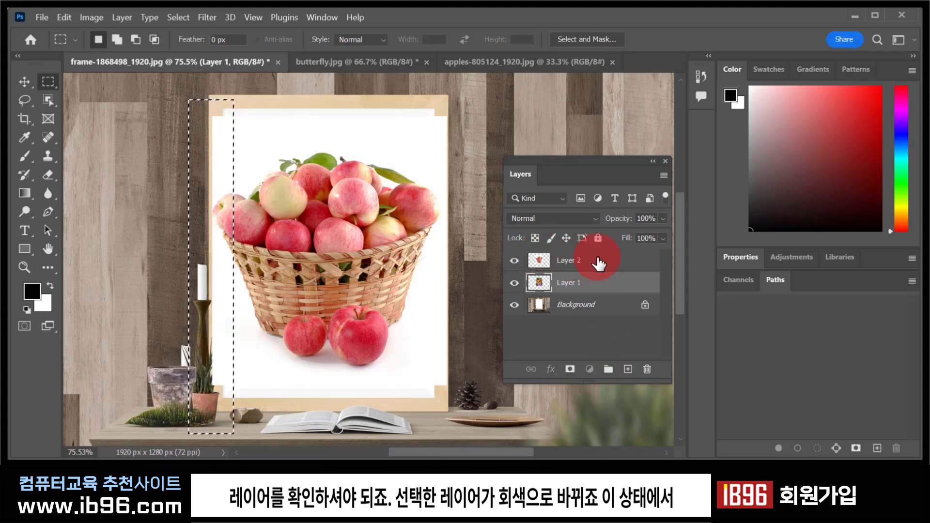
pyautogui.click(599, 263)
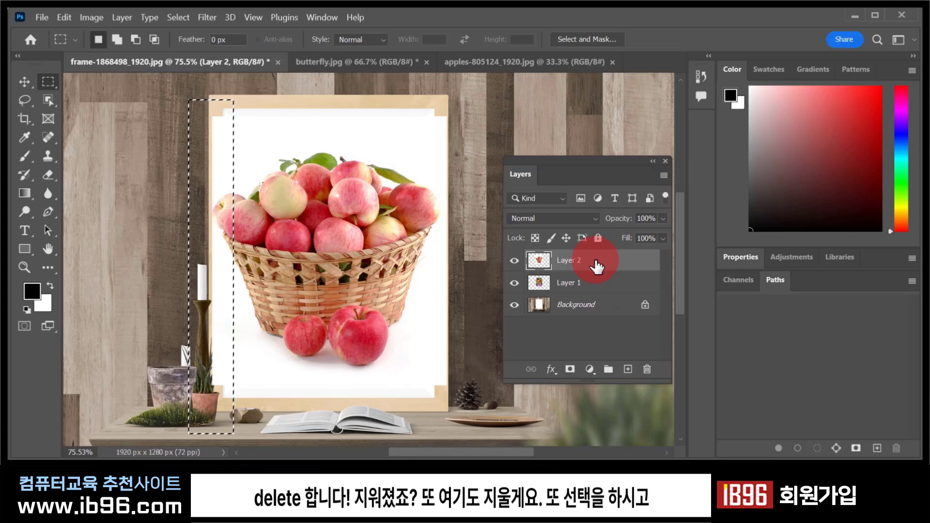
pyautogui.press('Delete')
# Step: Delete the white strip past the frame's right edge and clear the selection
pyautogui.click(470, 96)
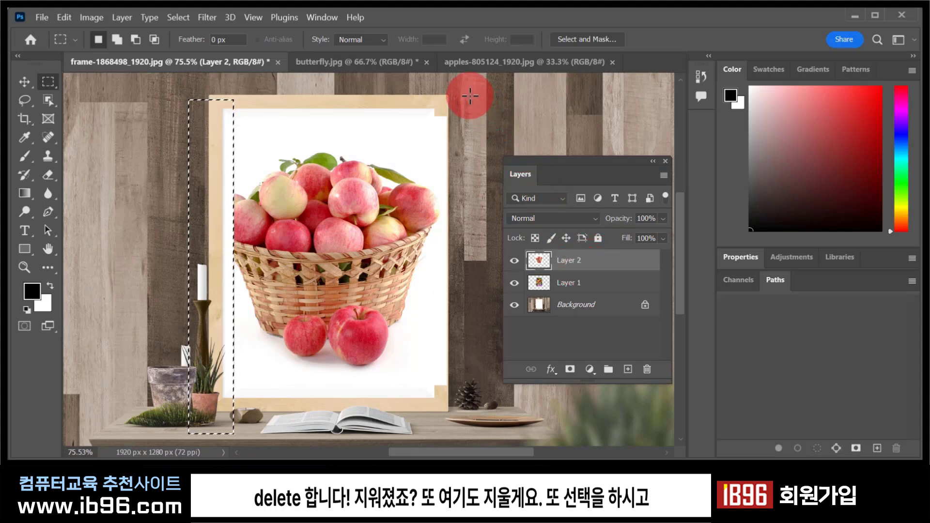
pyautogui.moveTo(470, 96); pyautogui.dragTo(425, 410)
pyautogui.press('Delete')
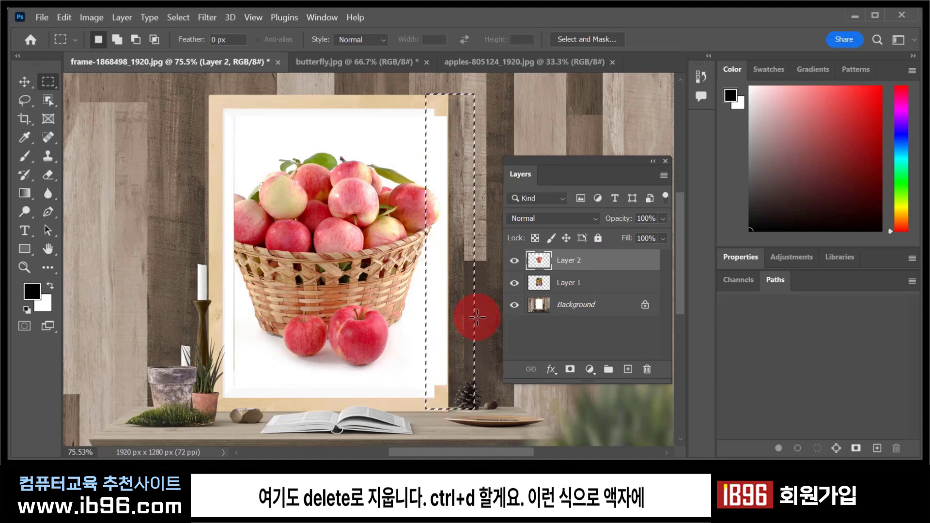
pyautogui.press('Delete')
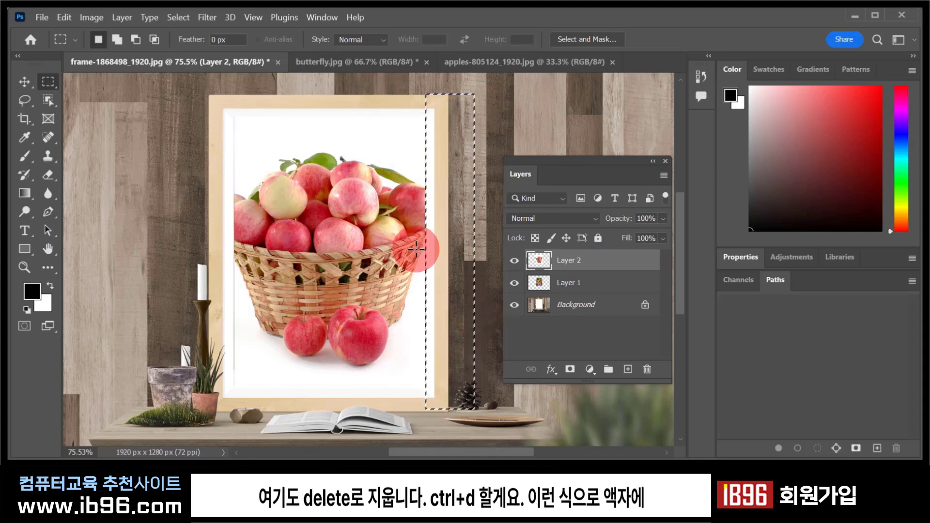
pyautogui.hotkey('ctrl', 'd')
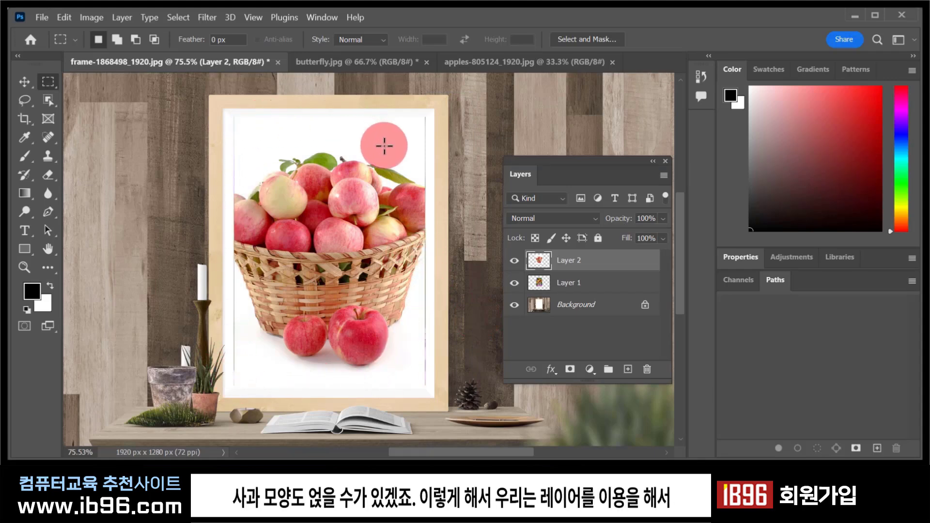
# Step: Reposition the trimmed apple layer so it sits neatly inside the frame
pyautogui.moveTo(389, 239); pyautogui.dragTo(386, 291)
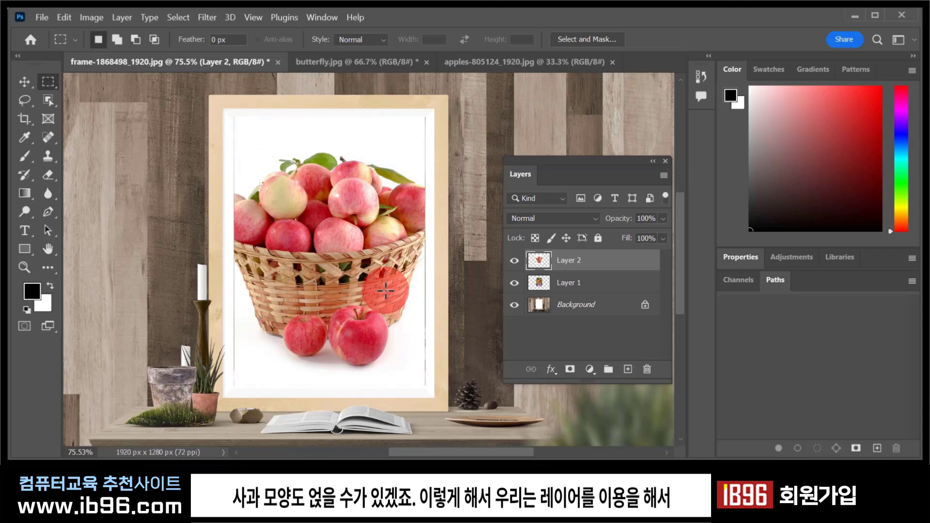
pyautogui.click(551, 302)
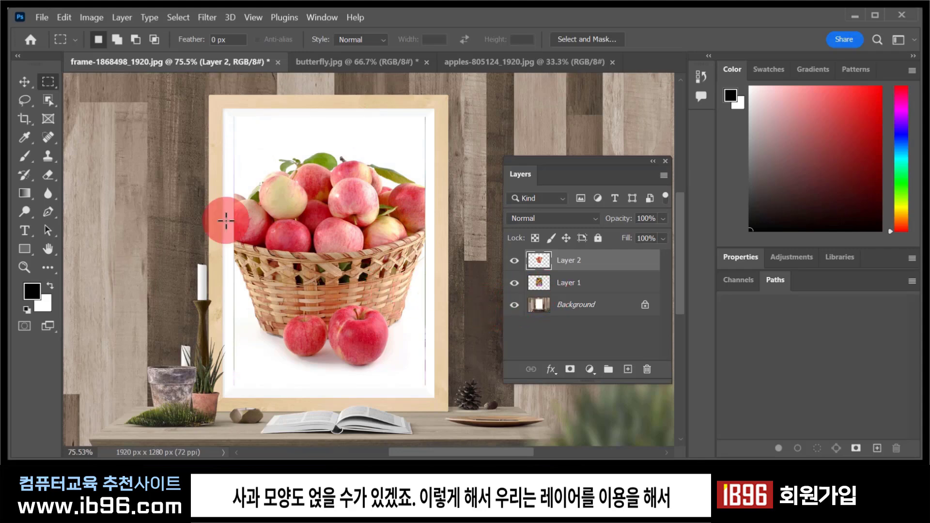
pyautogui.click(22, 81)
pyautogui.moveTo(329, 199); pyautogui.dragTo(326, 206)
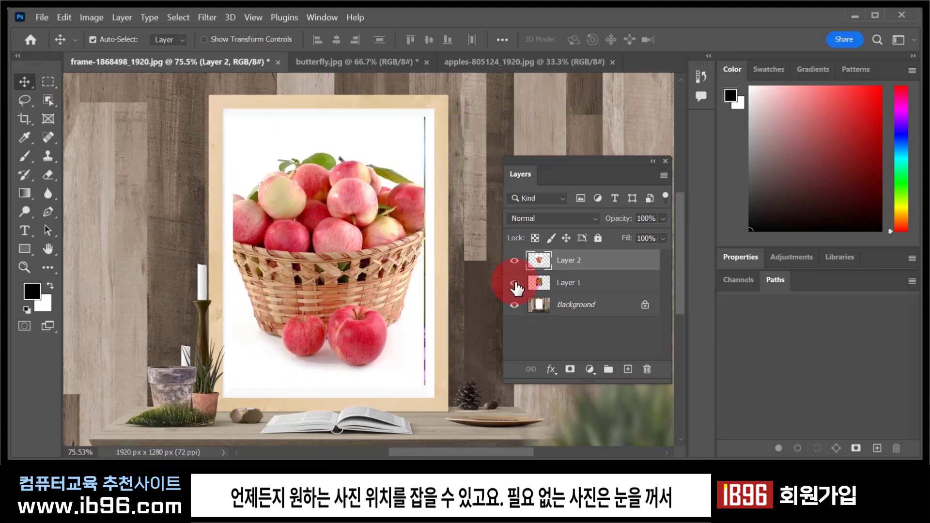
pyautogui.click(515, 262)
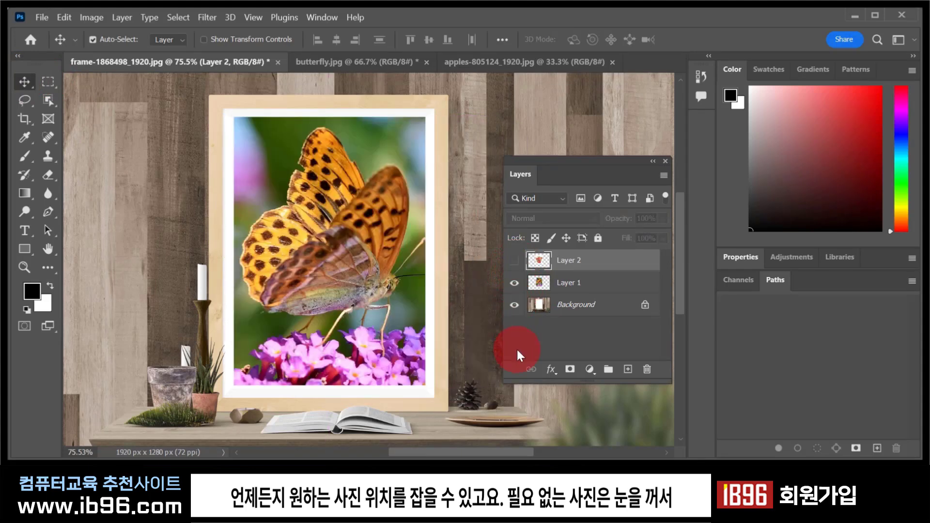
pyautogui.click(514, 260)
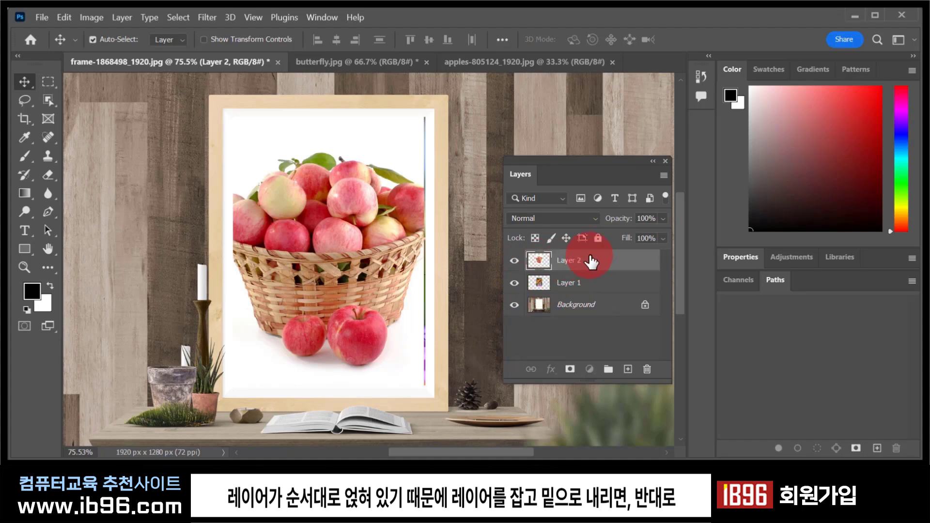
pyautogui.moveTo(590, 262); pyautogui.dragTo(593, 290)
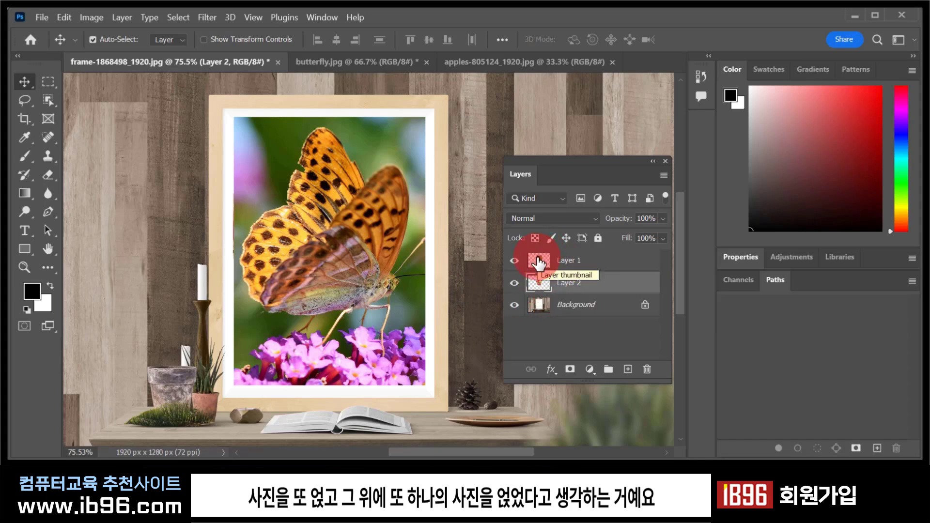
pyautogui.click(539, 261)
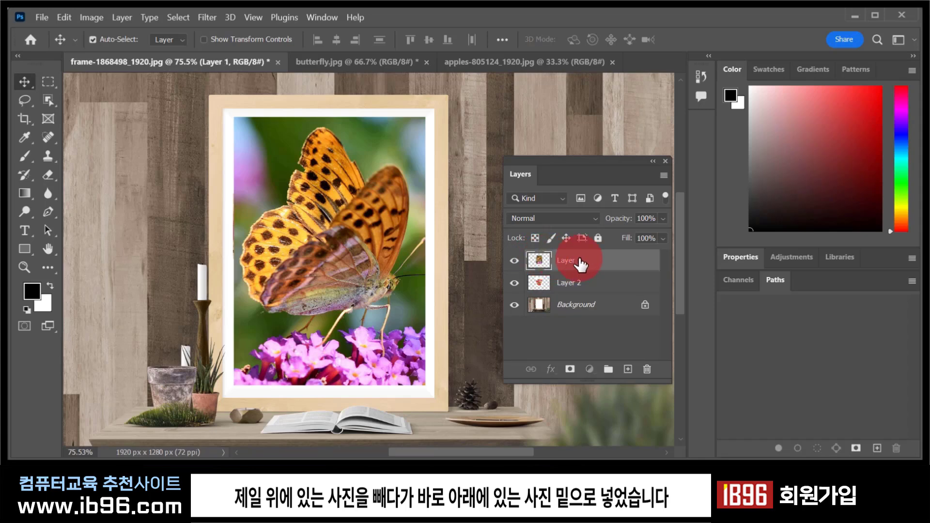
pyautogui.moveTo(581, 264); pyautogui.dragTo(598, 297)
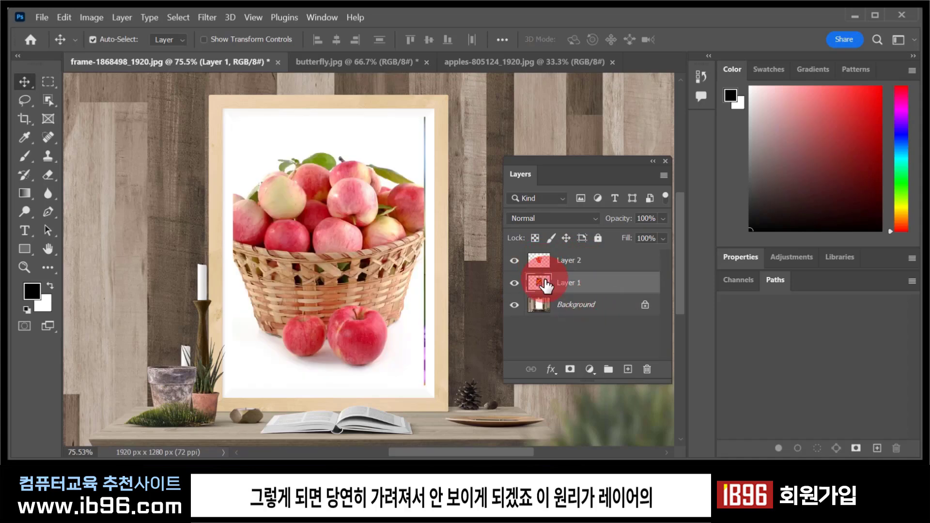
pyautogui.click(406, 302)
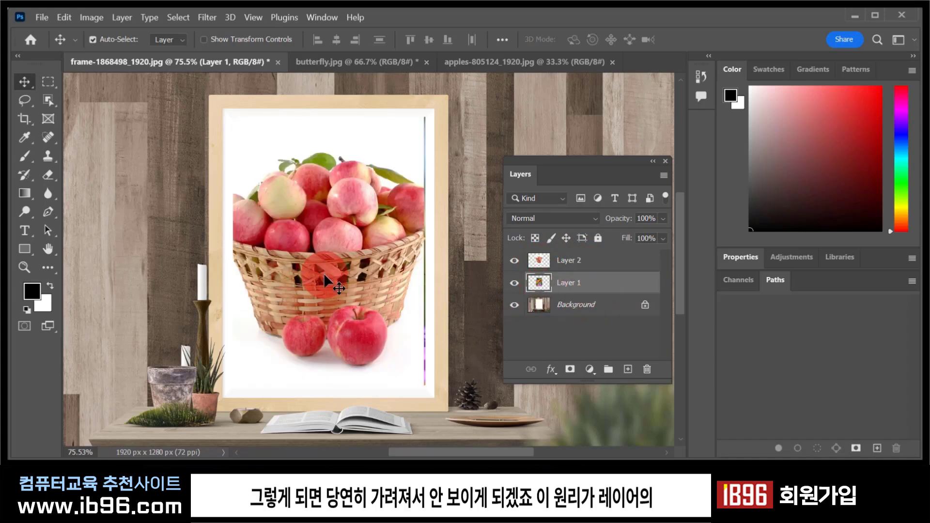